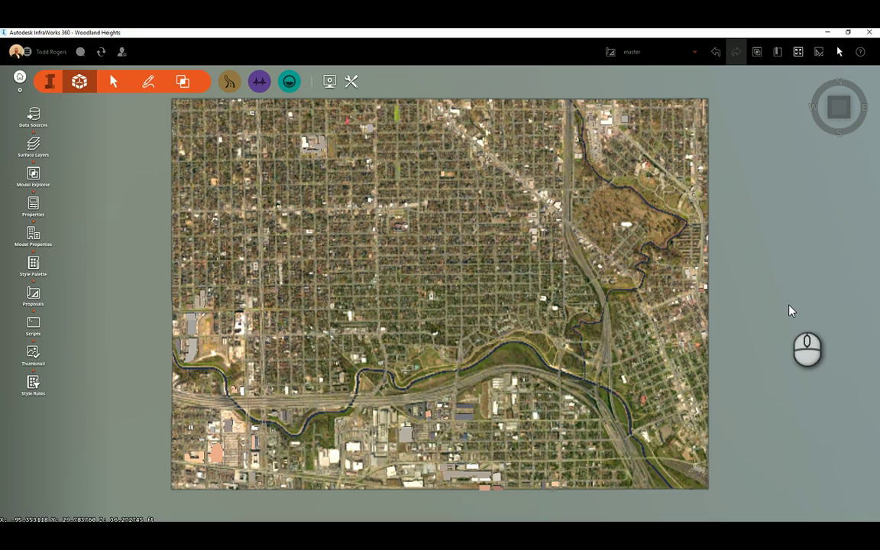
Examine the Woodland Heights model from above and at an angle, including the streets and the river corridor.
scroll(420, 275, up, 1)
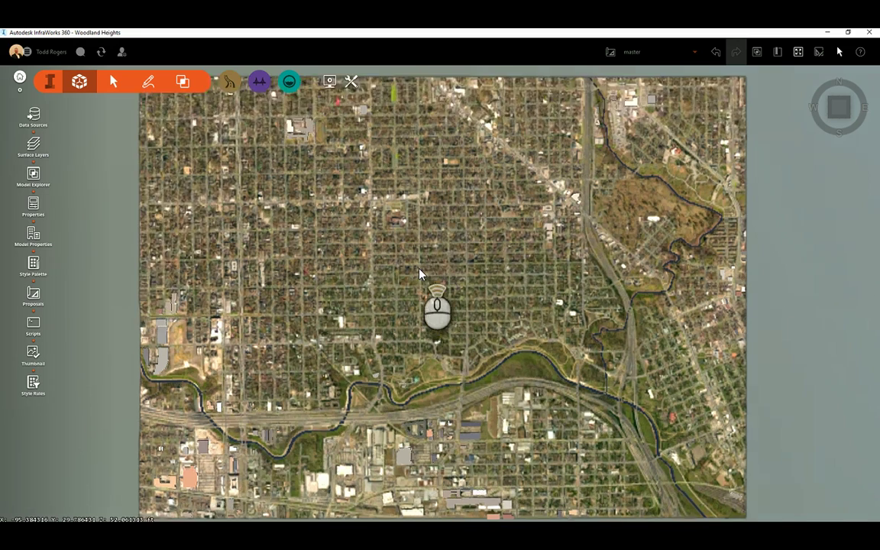
drag(419, 279, 564, 246)
scroll(542, 370, up, 2)
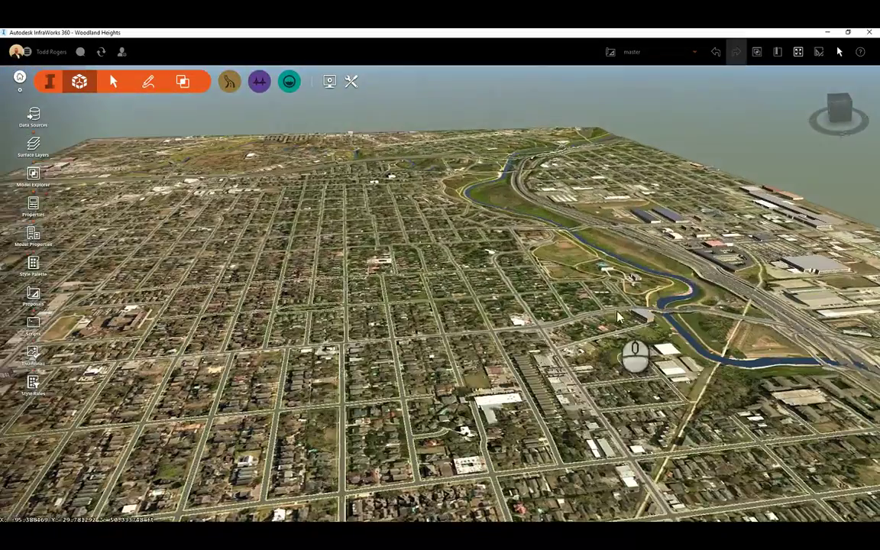
drag(533, 292, 361, 425)
scroll(375, 388, down, 3)
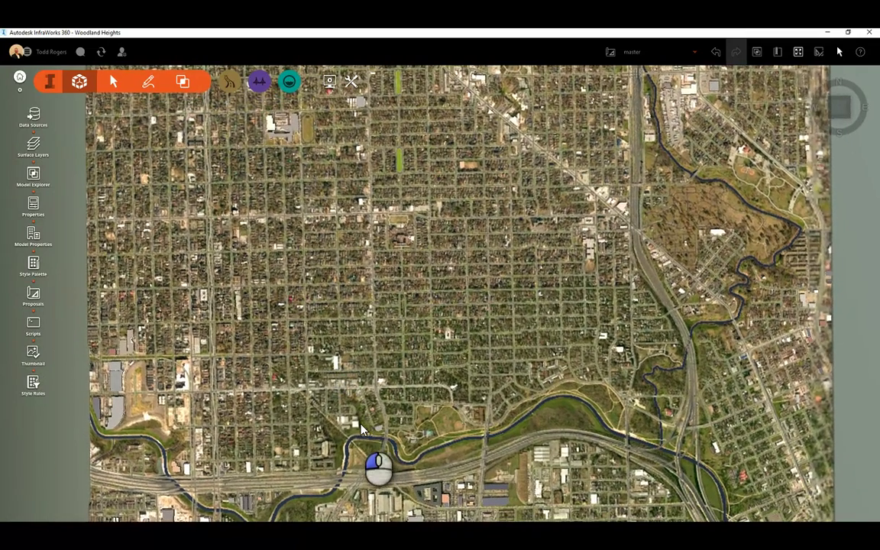
right_drag(481, 353, 477, 342)
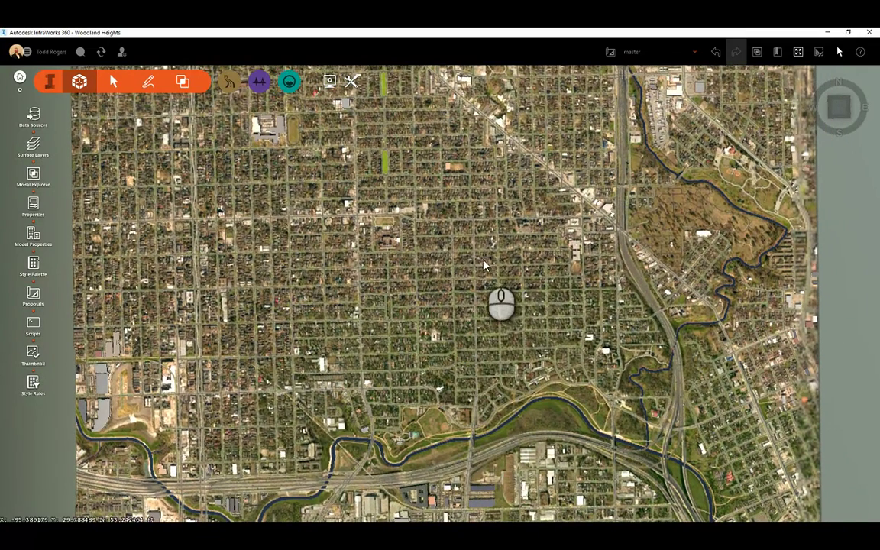
drag(484, 260, 484, 294)
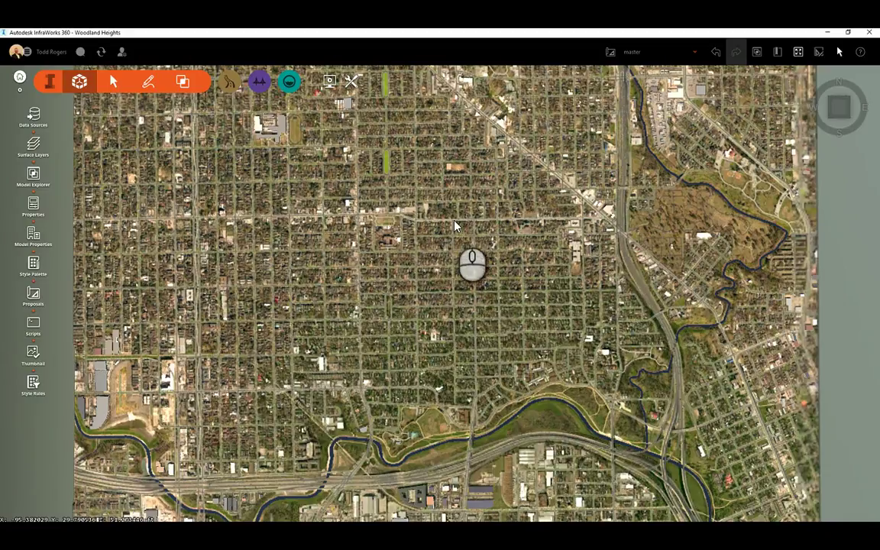
mouse_move(455, 226)
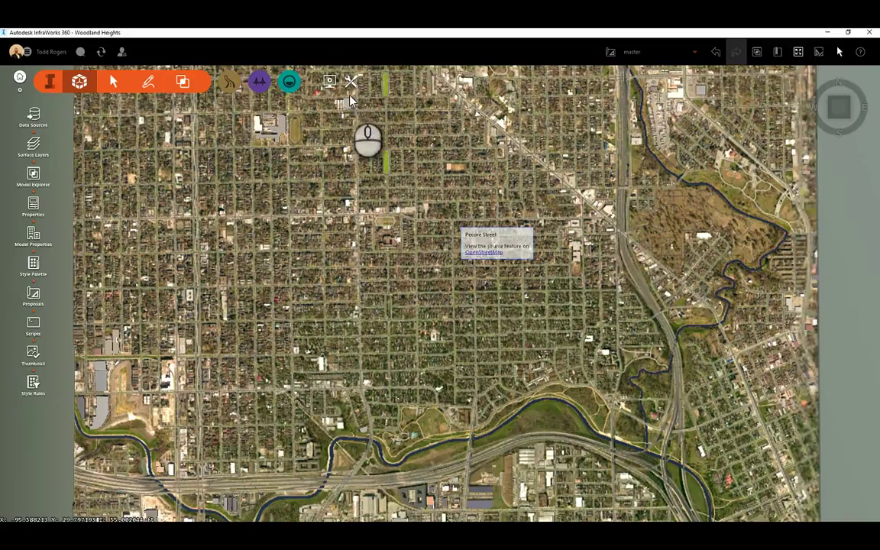
Switch to SQL Server Management Studio in the remote session and connect to the 24VPRM1\GIS database engine with the remembered SQL Server login.
click(827, 33)
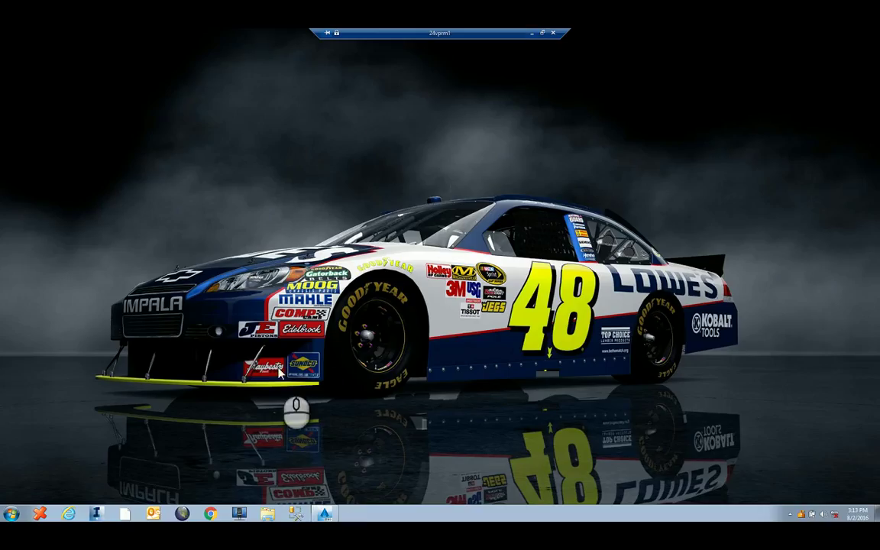
click(321, 515)
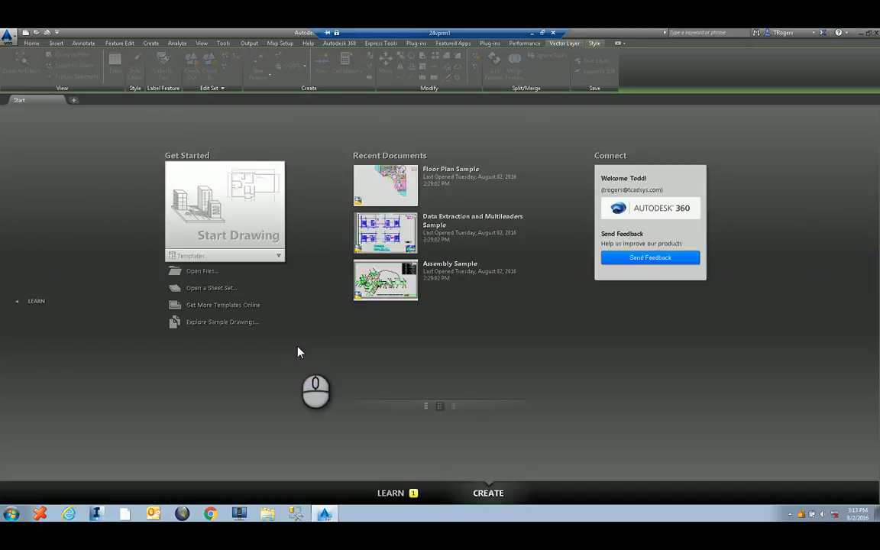
click(291, 515)
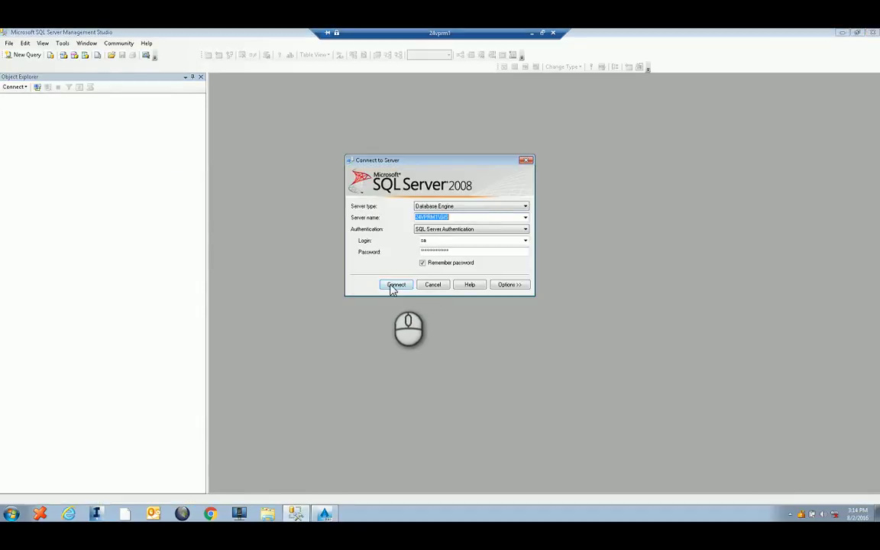
click(394, 285)
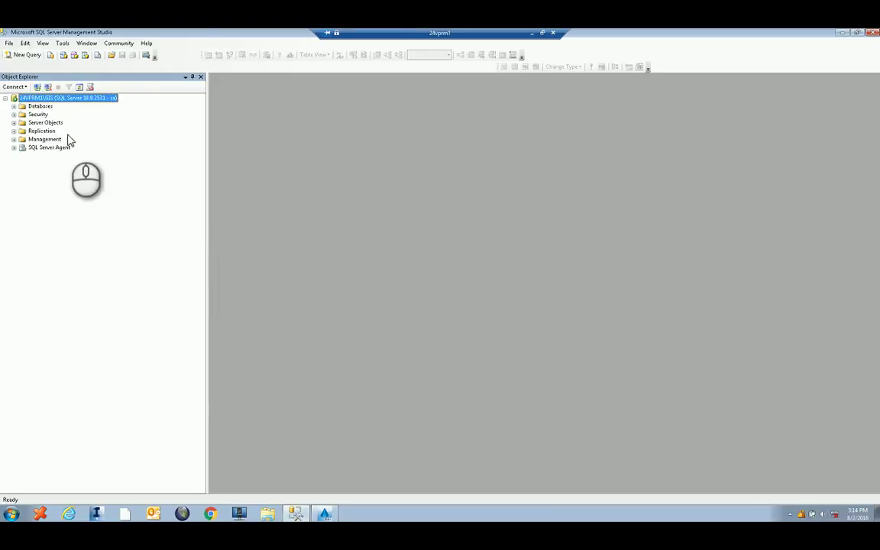
click(841, 34)
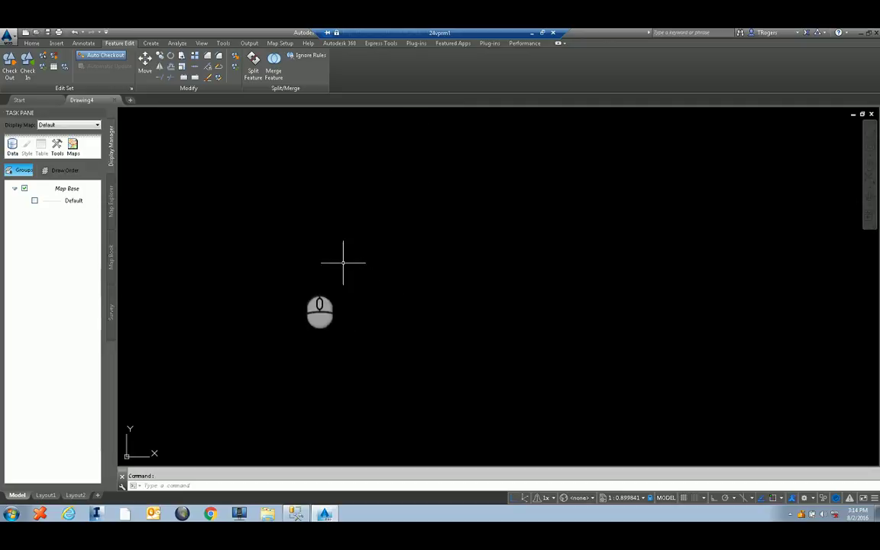
In AutoCAD Map 3D, add a SQL Server Spatial connection to 24vprm1\gis, logging in as sa with the account password remembered.
click(12, 146)
click(55, 159)
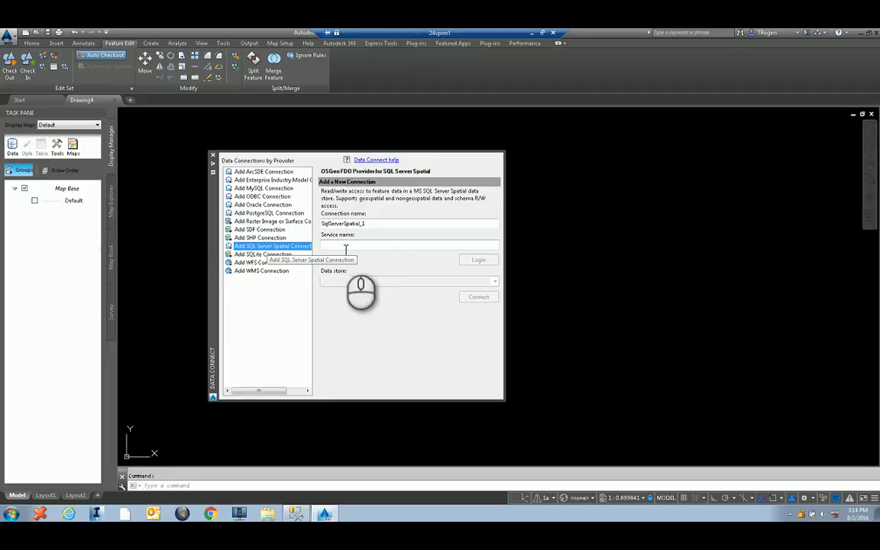
click(397, 244)
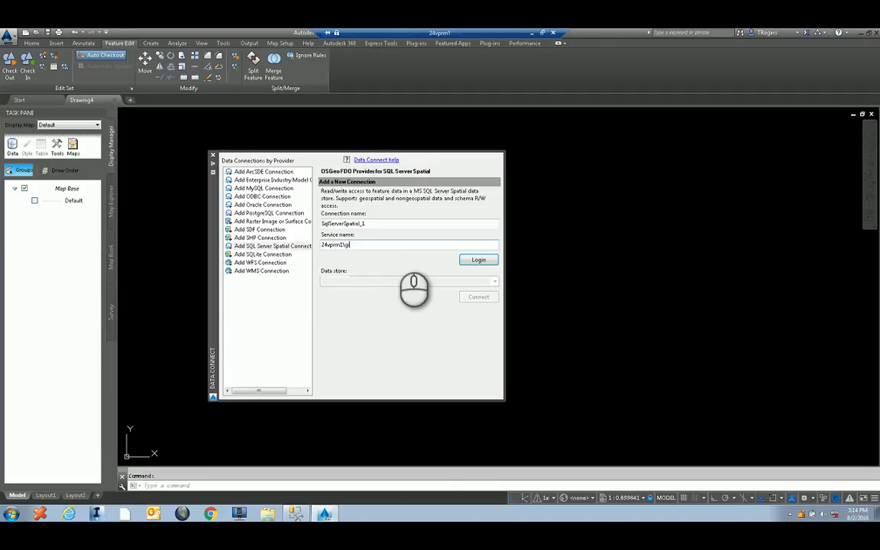
click(478, 260)
text(sa)
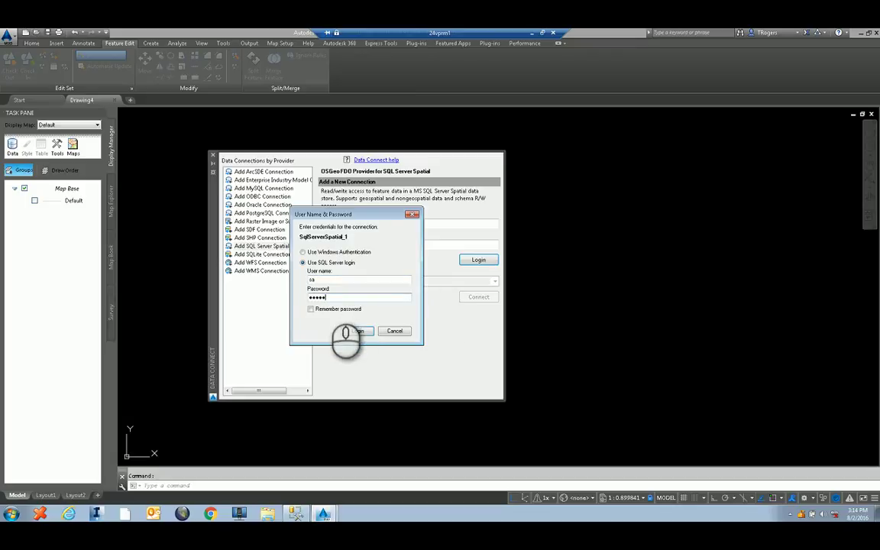
click(310, 309)
click(357, 331)
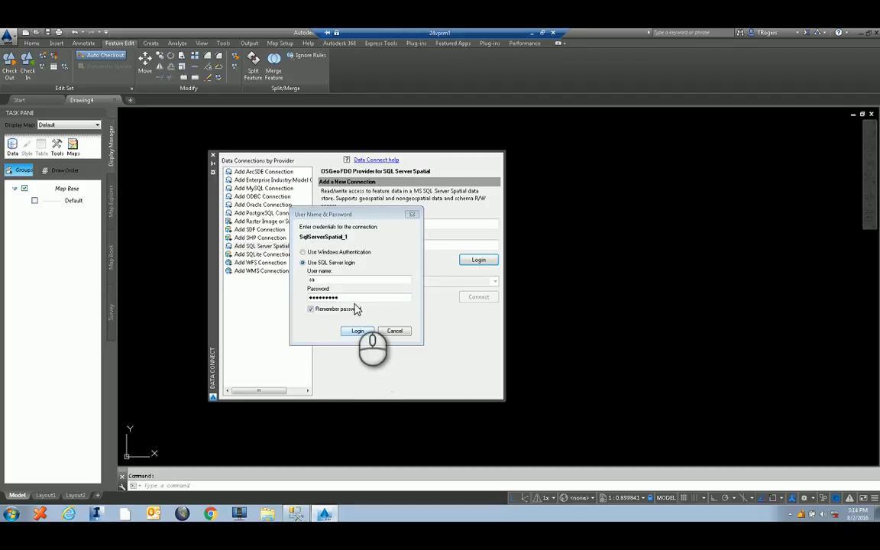
Connect to the Jeff data store and add its Basemap Buildings feature class to the map.
click(495, 281)
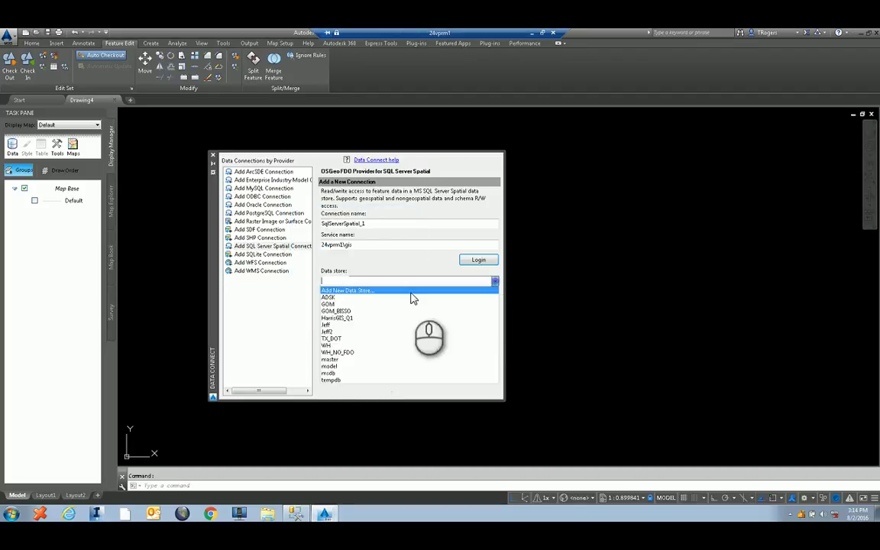
click(327, 325)
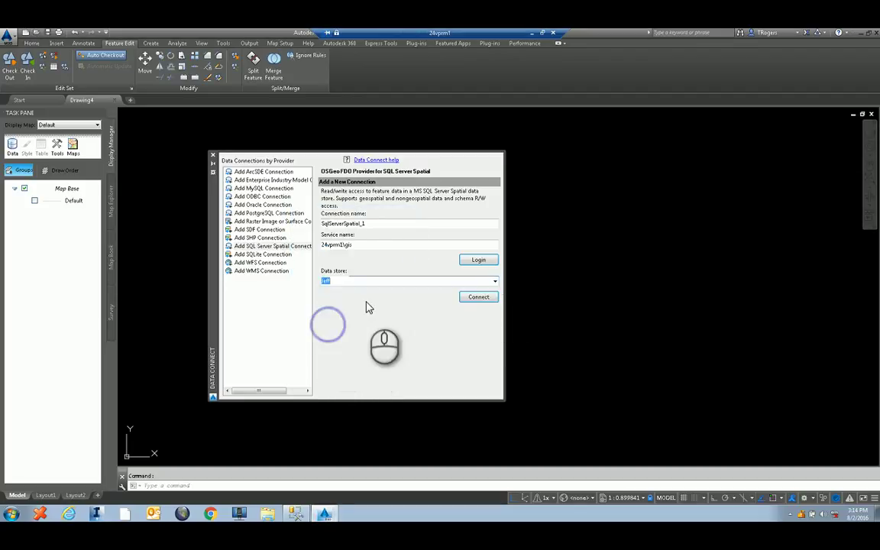
click(480, 296)
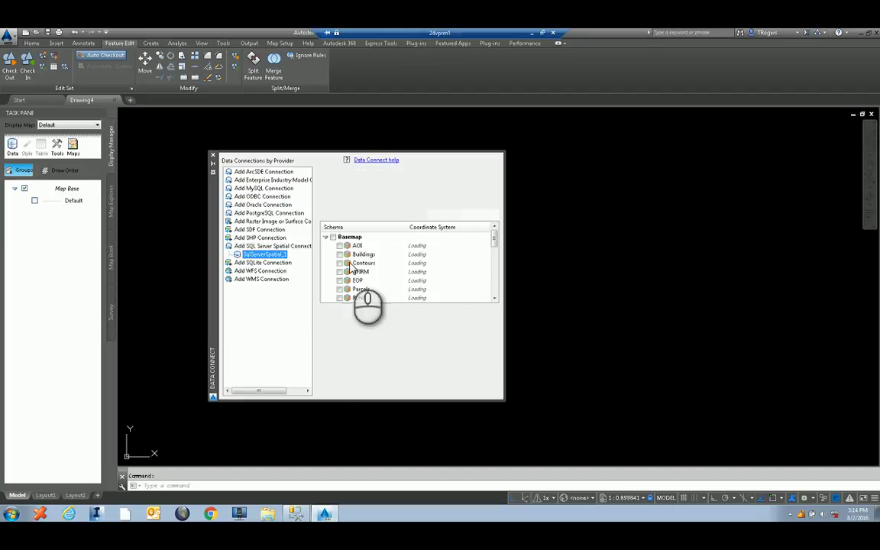
click(339, 253)
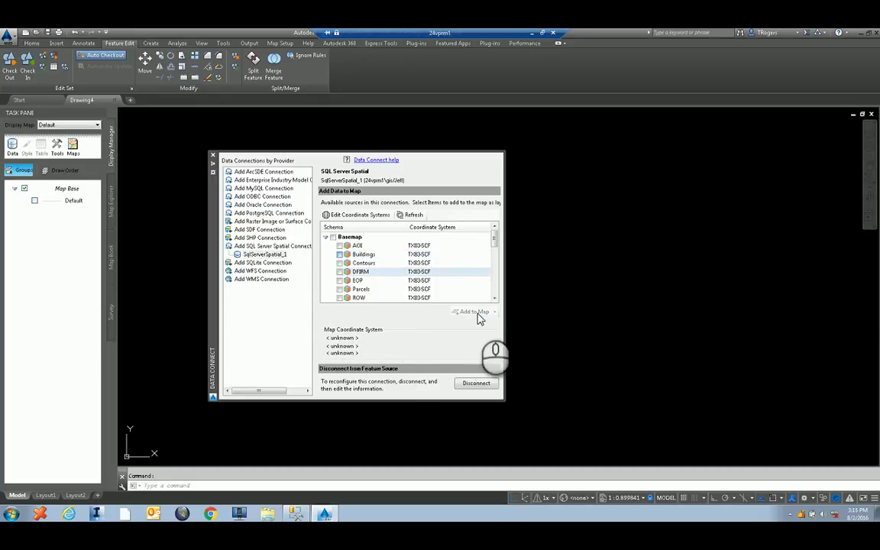
click(476, 313)
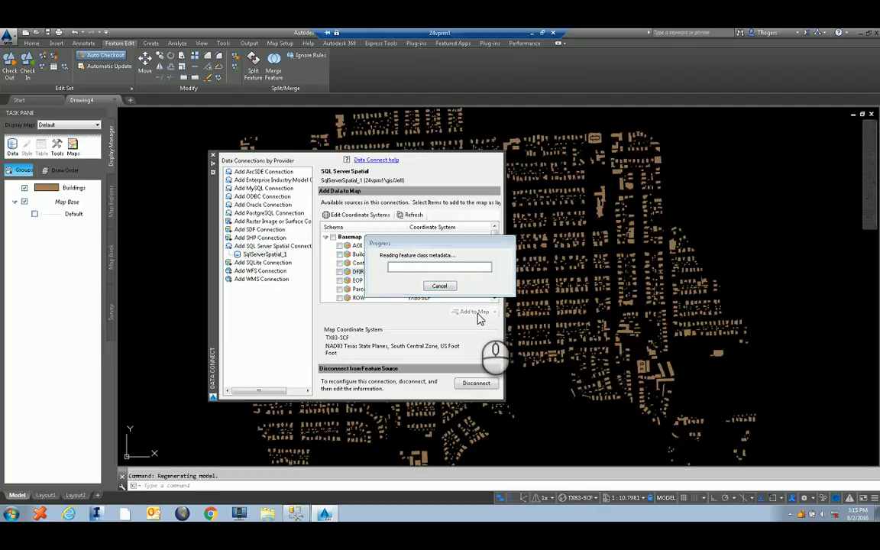
click(213, 155)
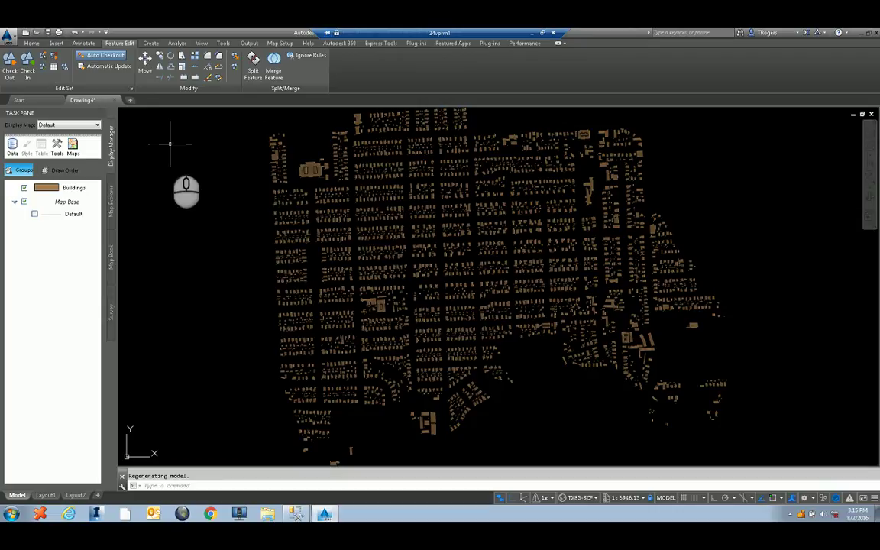
Switch back to InfraWorks and start a new database data source connection of type SQLServerSpatial.
click(542, 34)
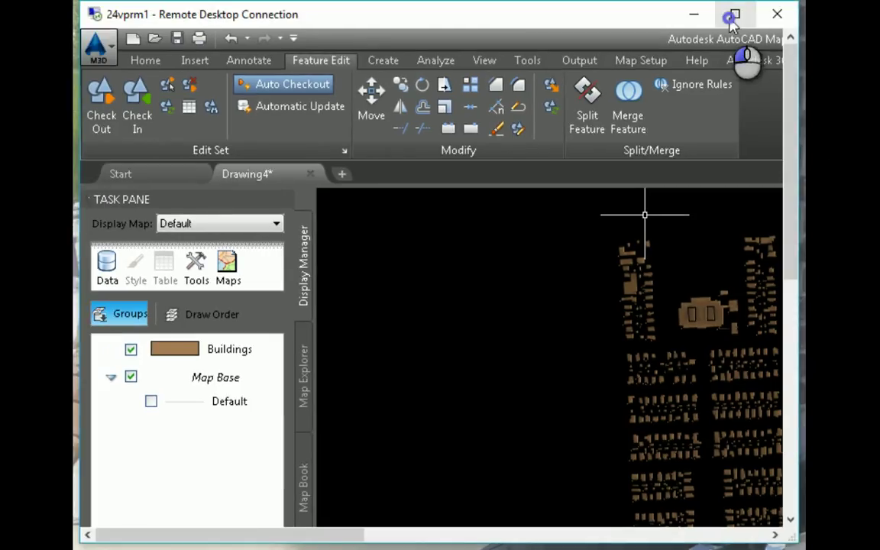
click(732, 16)
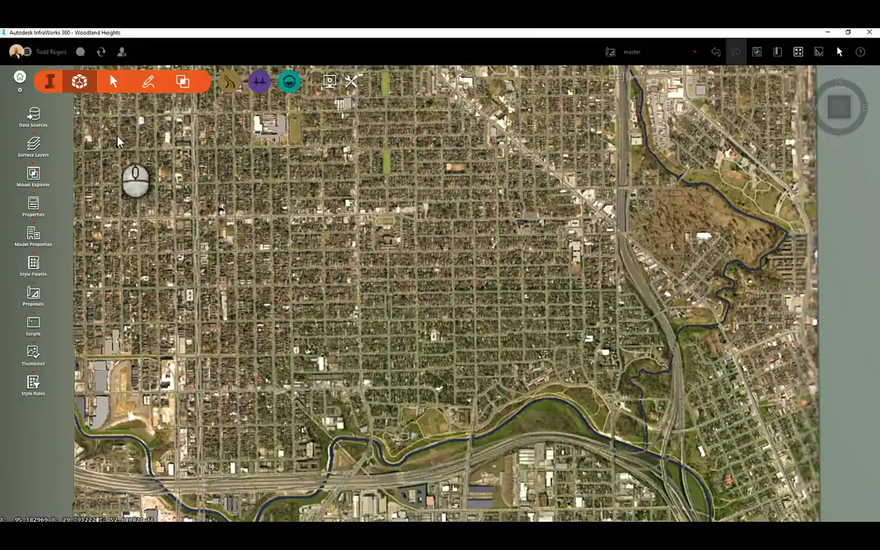
click(35, 116)
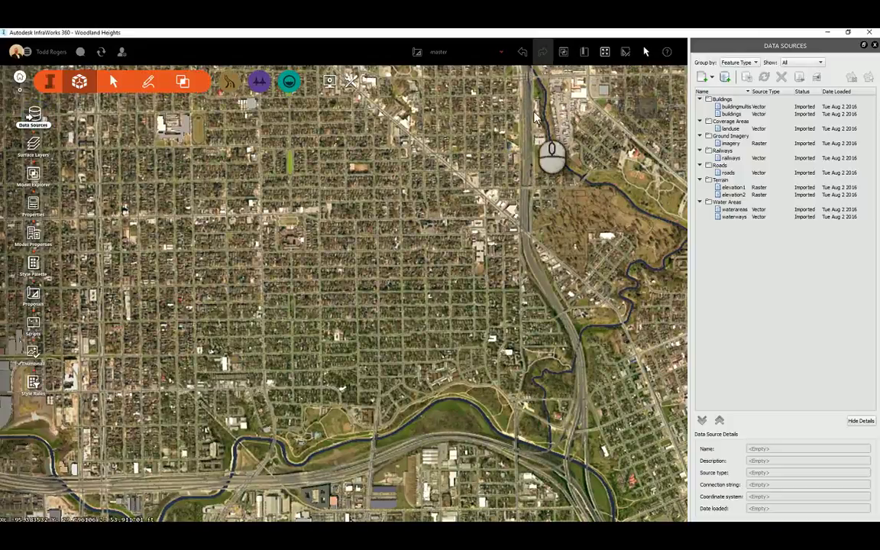
click(725, 80)
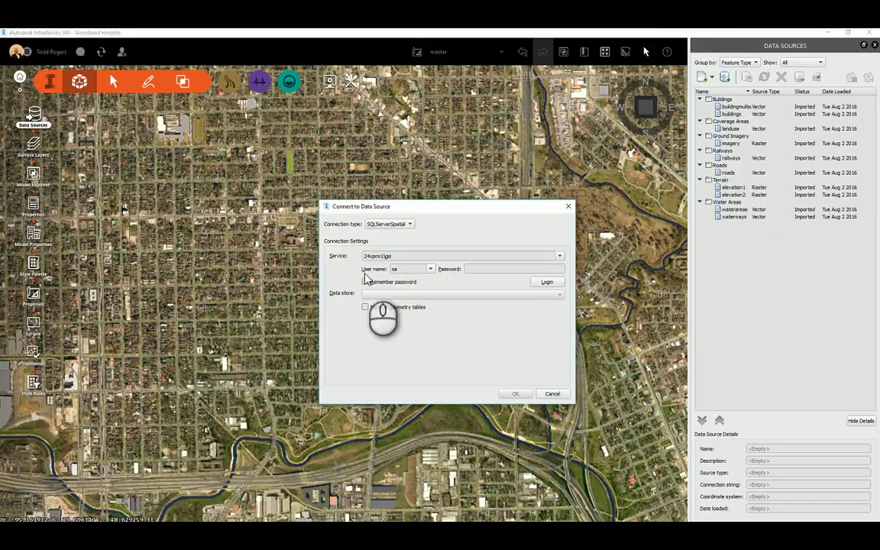
click(390, 224)
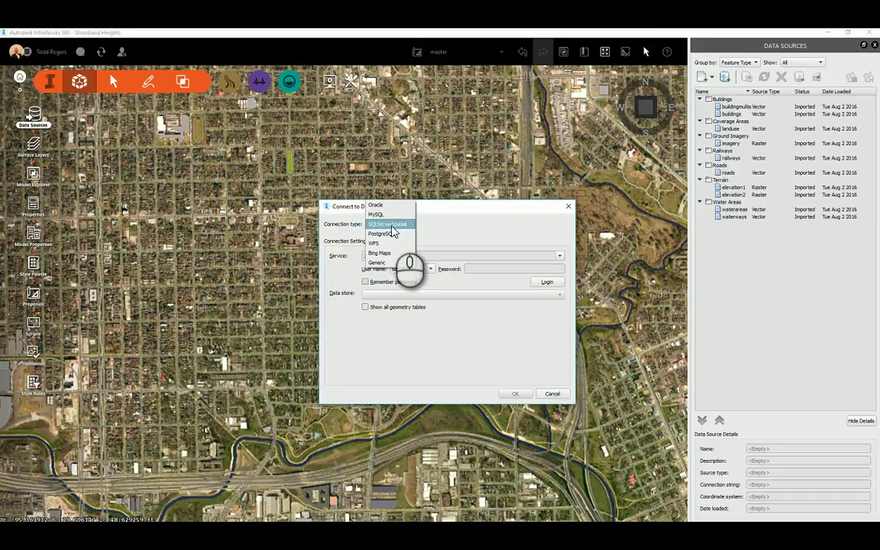
click(393, 224)
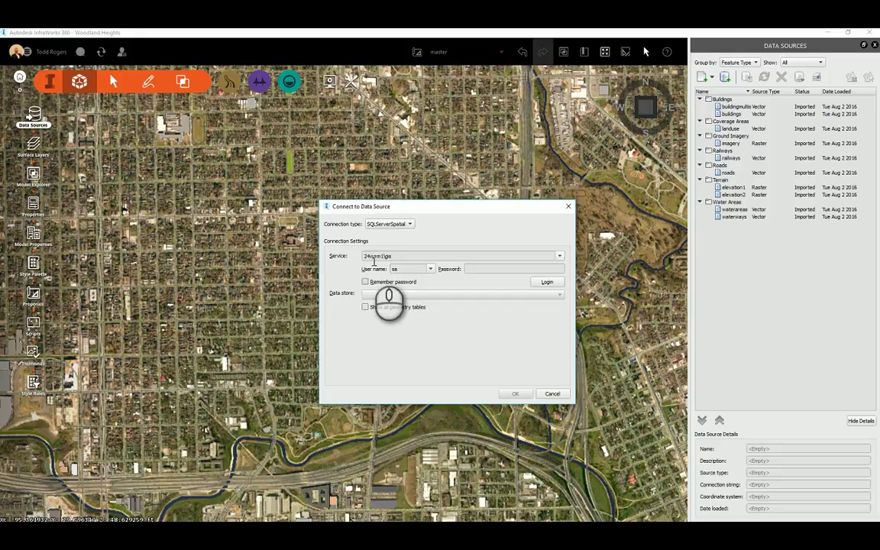
Log in to the 24vprm1\gis service as sa, entering the account password.
click(399, 256)
drag(399, 255, 363, 259)
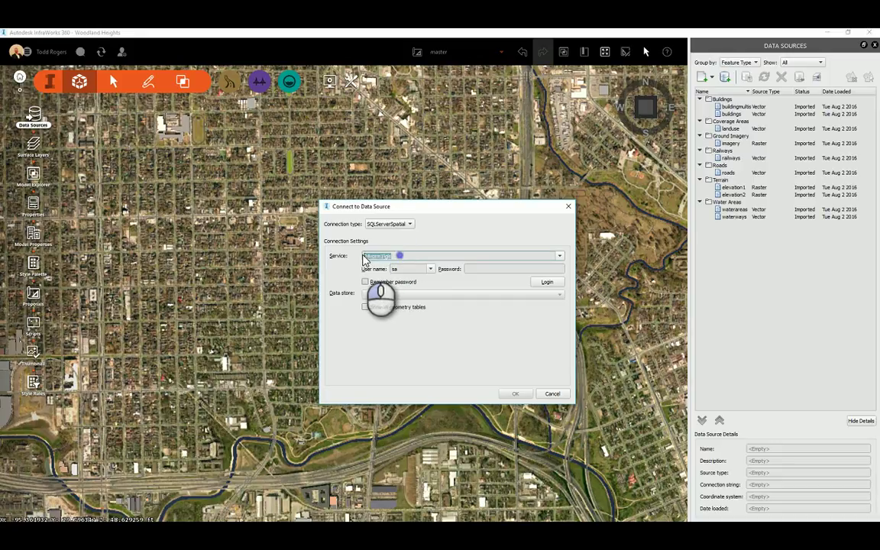
double_click(403, 268)
click(486, 267)
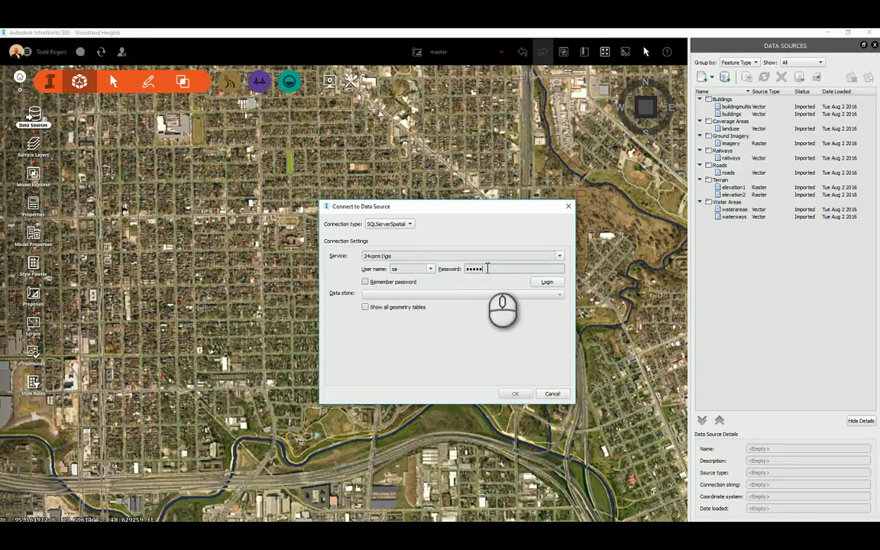
click(546, 283)
Connect to the Jeff data store and add only Basemap:Buildings to the model's data sources.
click(526, 294)
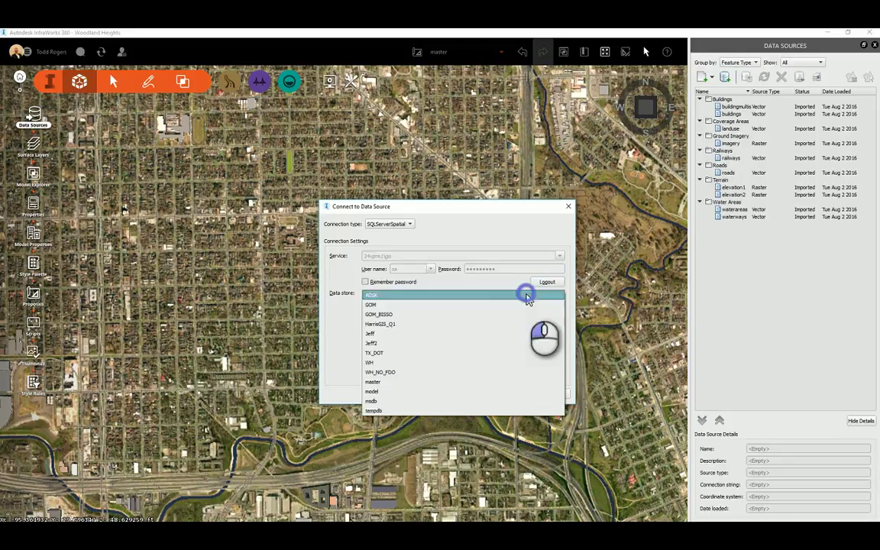
click(374, 335)
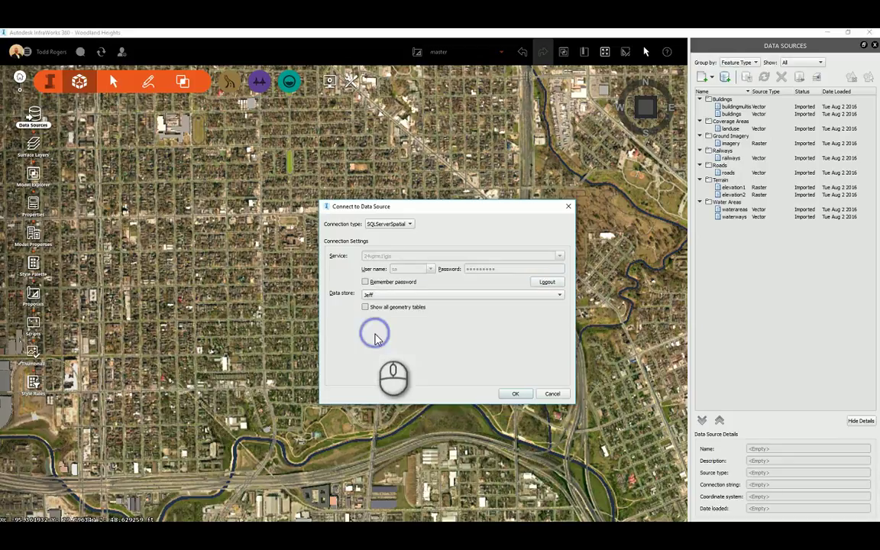
click(512, 394)
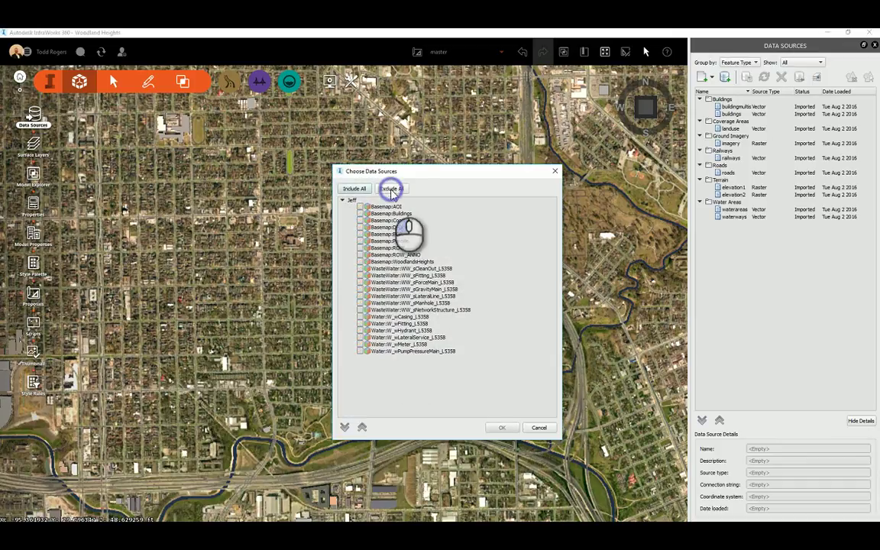
click(391, 190)
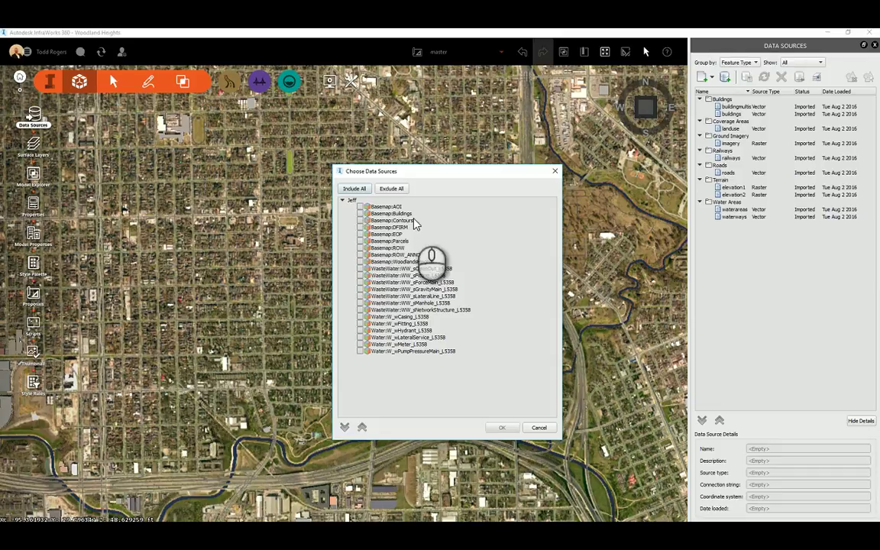
click(360, 214)
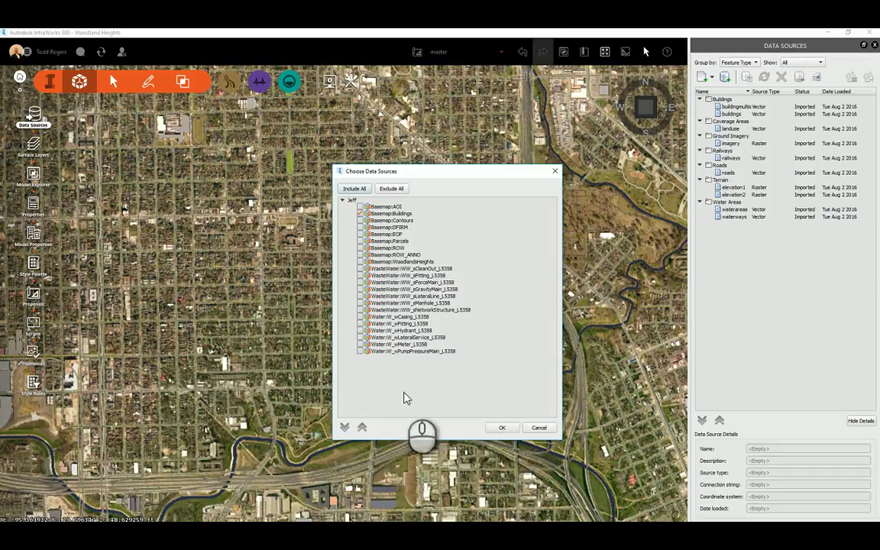
click(507, 427)
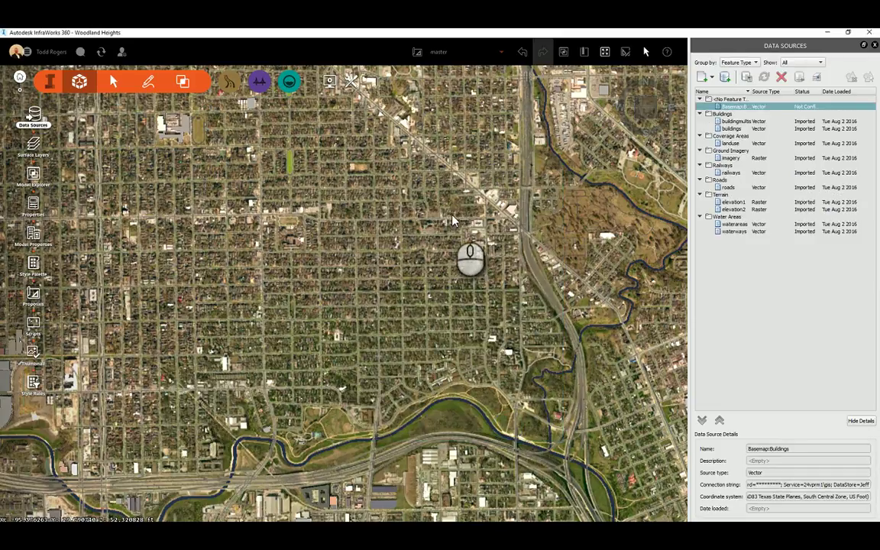
Configure the Basemap:Buildings data source with the type Buildings, check its coordinate system, and refresh it into the model.
double_click(775, 108)
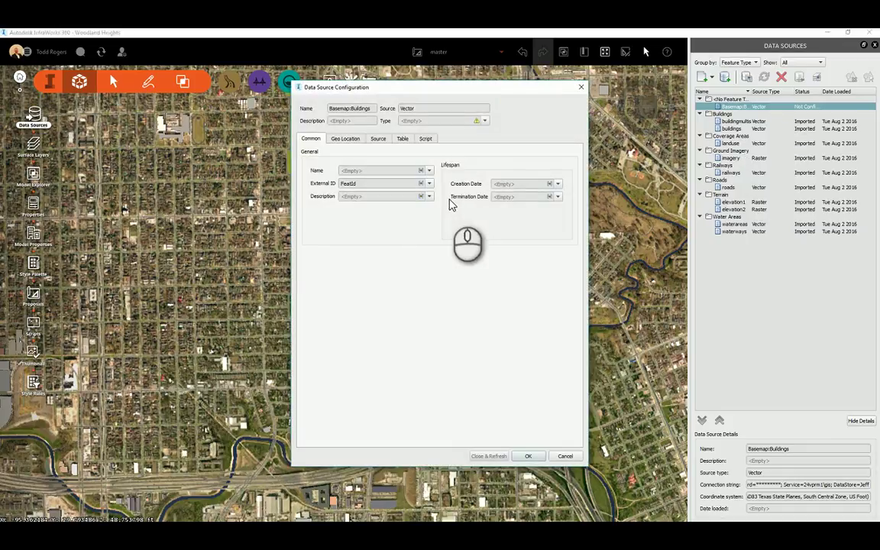
click(485, 122)
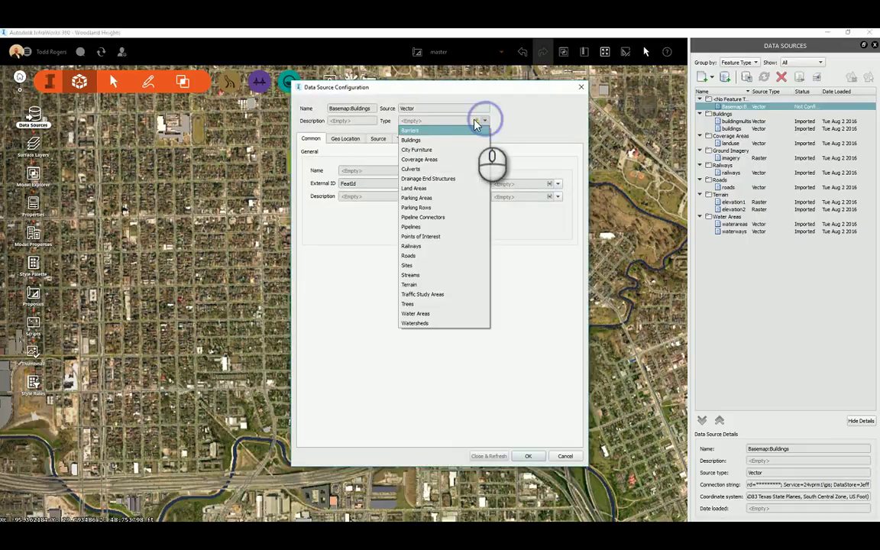
click(407, 143)
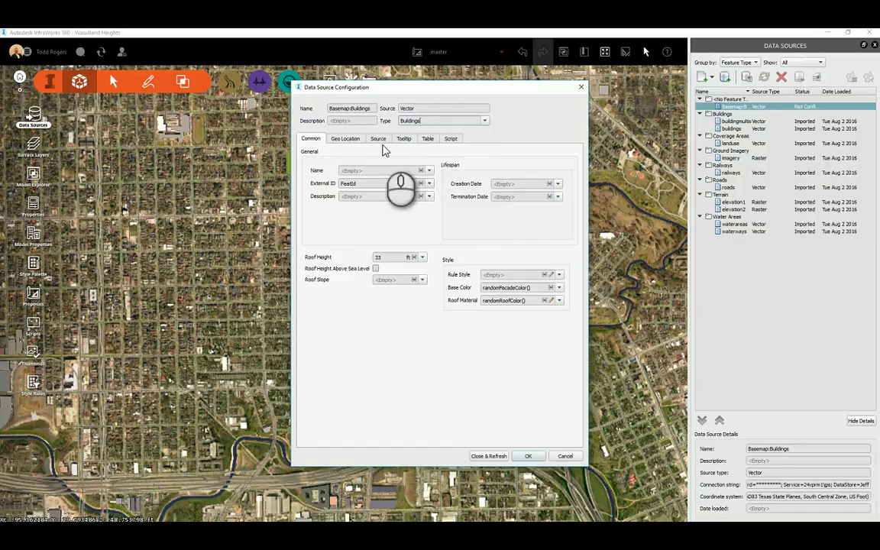
click(344, 140)
click(373, 153)
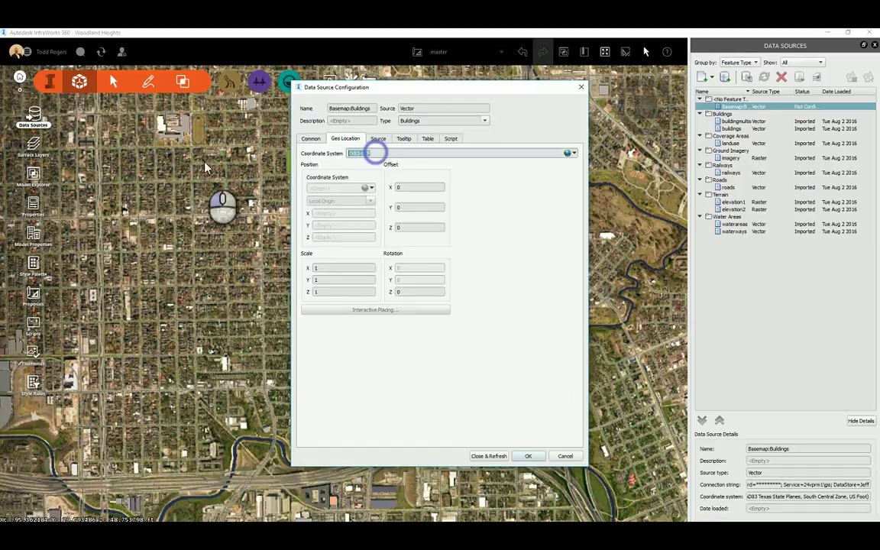
click(310, 139)
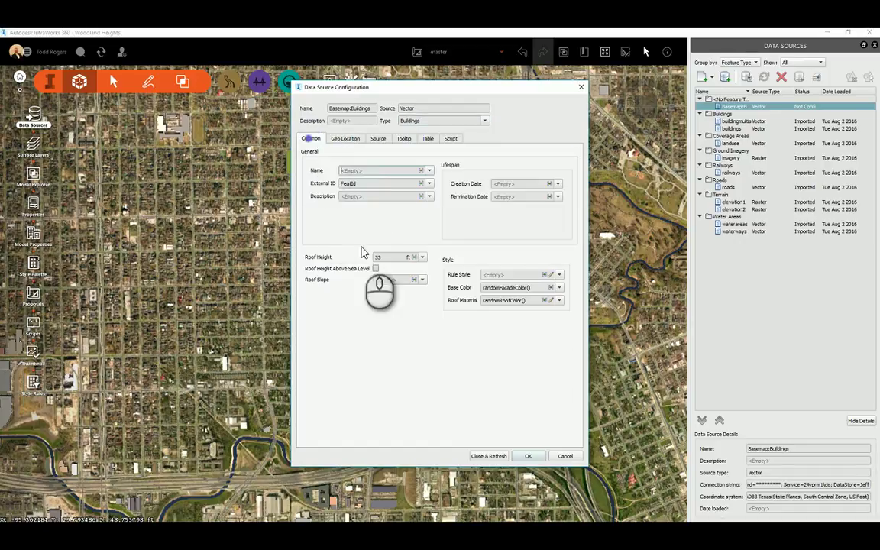
click(483, 456)
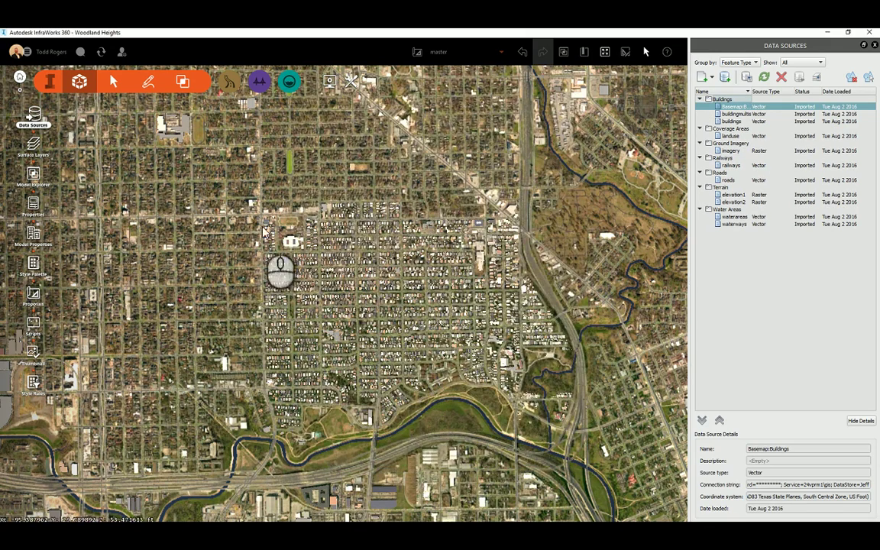
Examine the imported building blocks in the model, both at an oblique angle and from above.
scroll(286, 250, up, 3)
drag(303, 302, 417, 200)
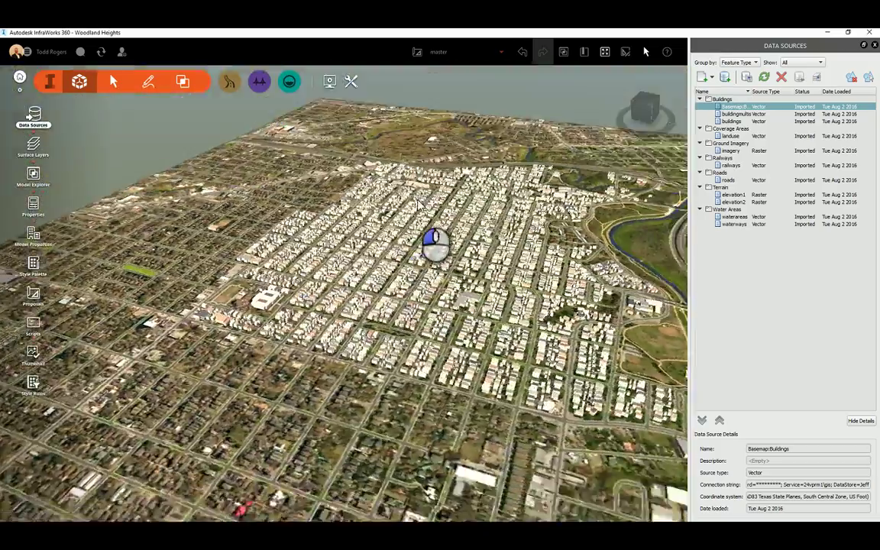
scroll(283, 316, up, 10)
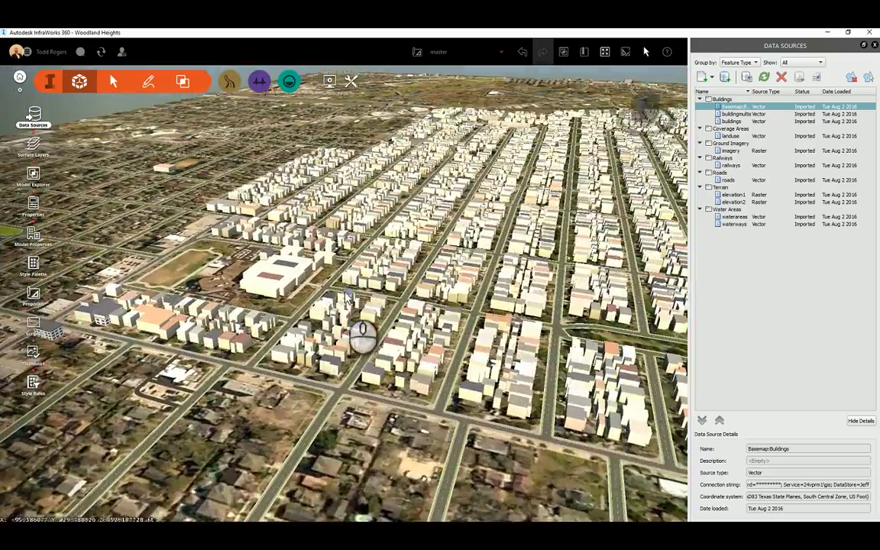
drag(346, 293, 180, 376)
scroll(166, 254, up, 5)
scroll(278, 357, down, 3)
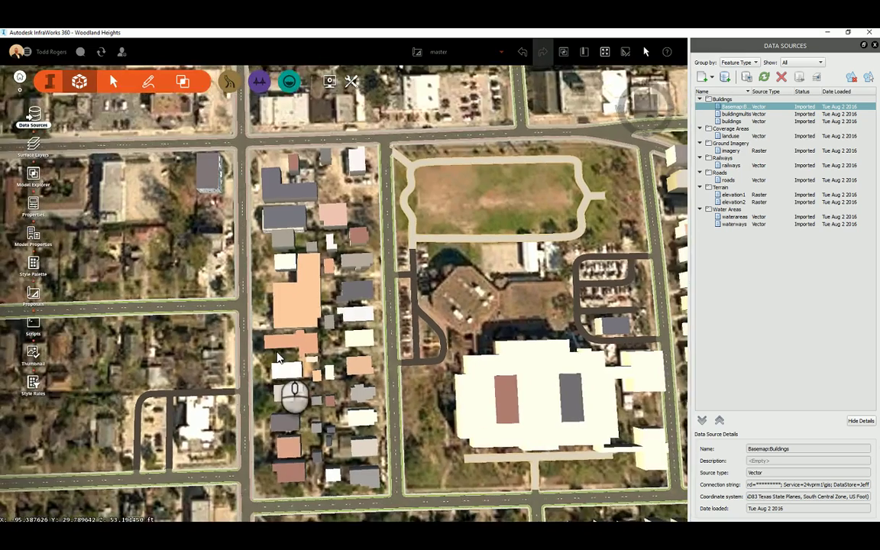
drag(279, 359, 300, 279)
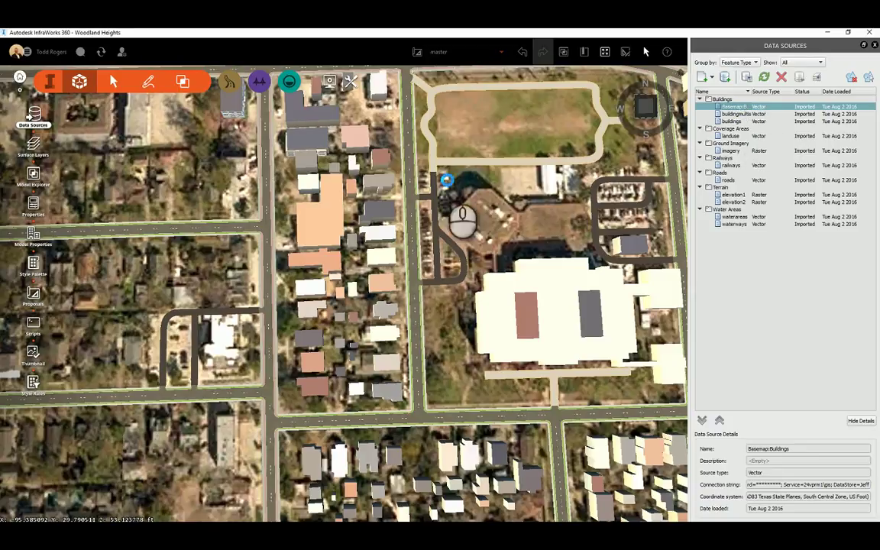
Copy the entire script from BuildingScript.txt in Notepad and return to the Basemap:Buildings data source configuration.
double_click(399, 196)
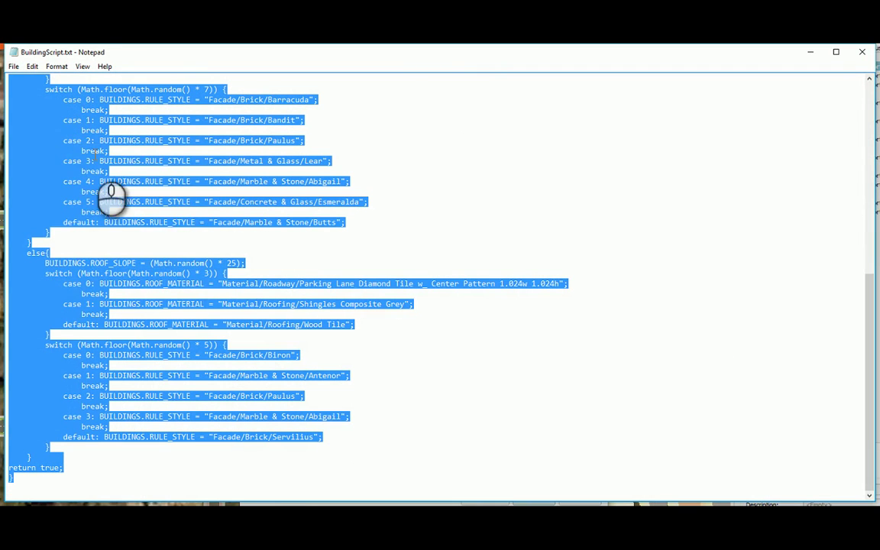
right_click(54, 143)
click(85, 180)
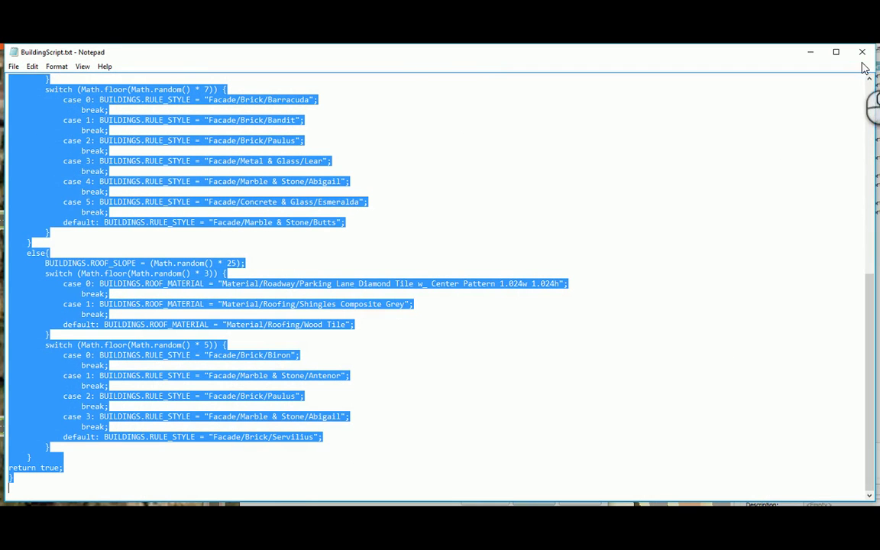
click(810, 52)
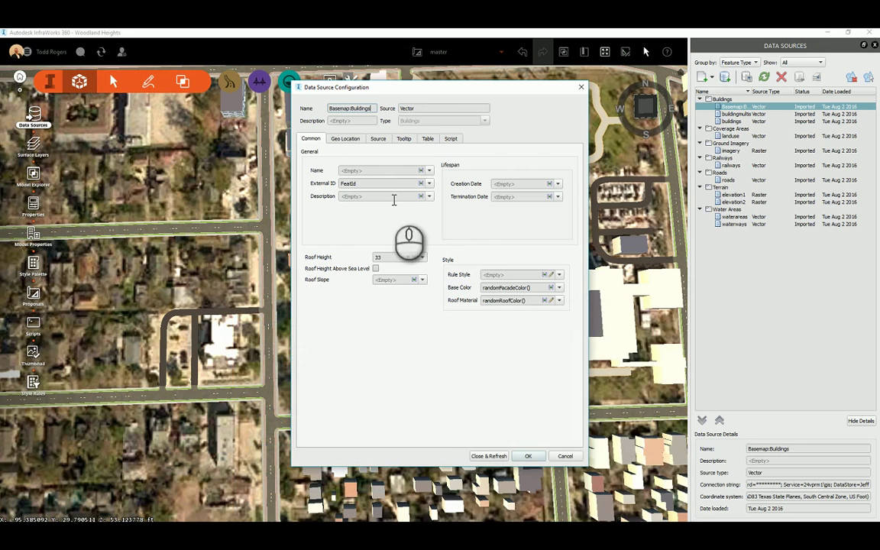
Replace the Basemap:Buildings data source's script with the copied building style script and refresh the data source.
click(451, 138)
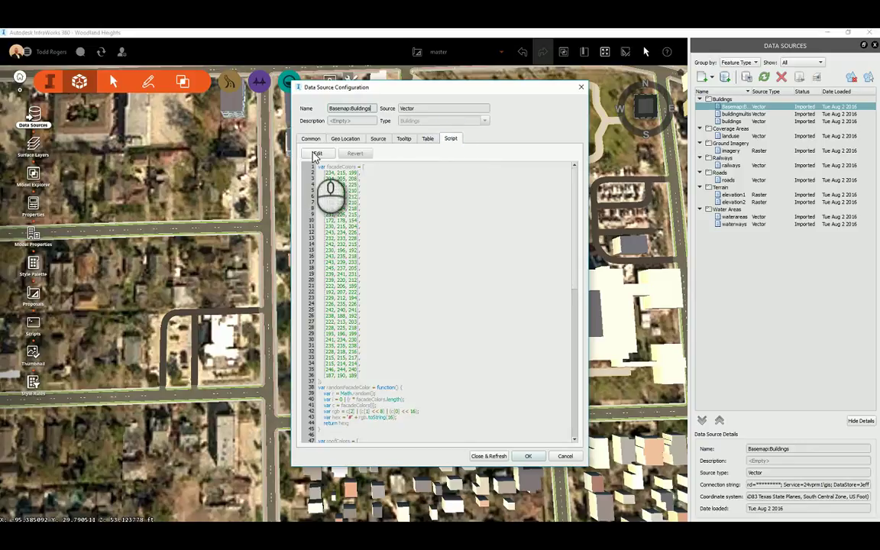
click(315, 155)
key(ctrl+a)
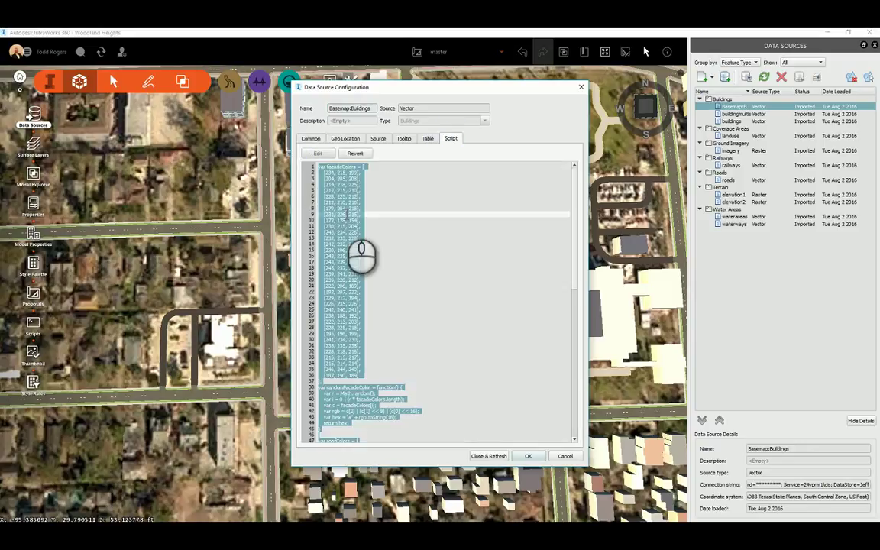
key(Delete)
key(ctrl+v)
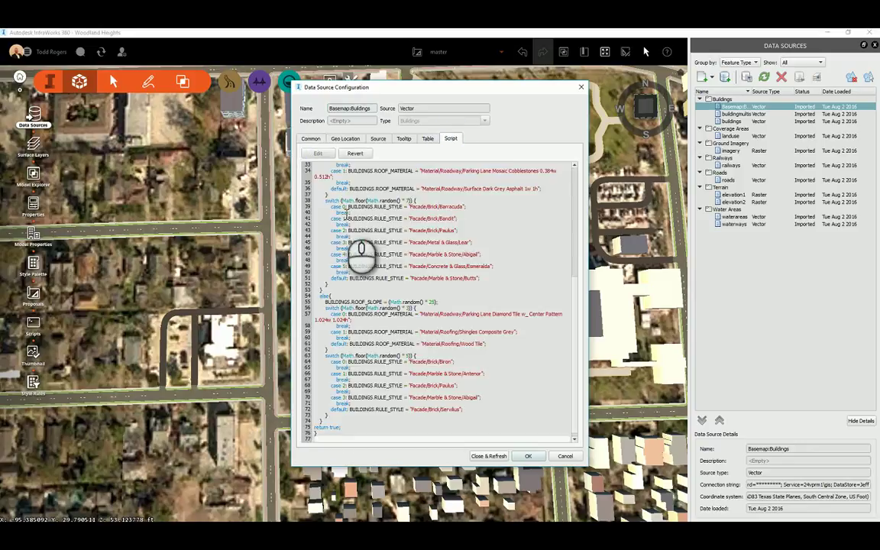
click(495, 457)
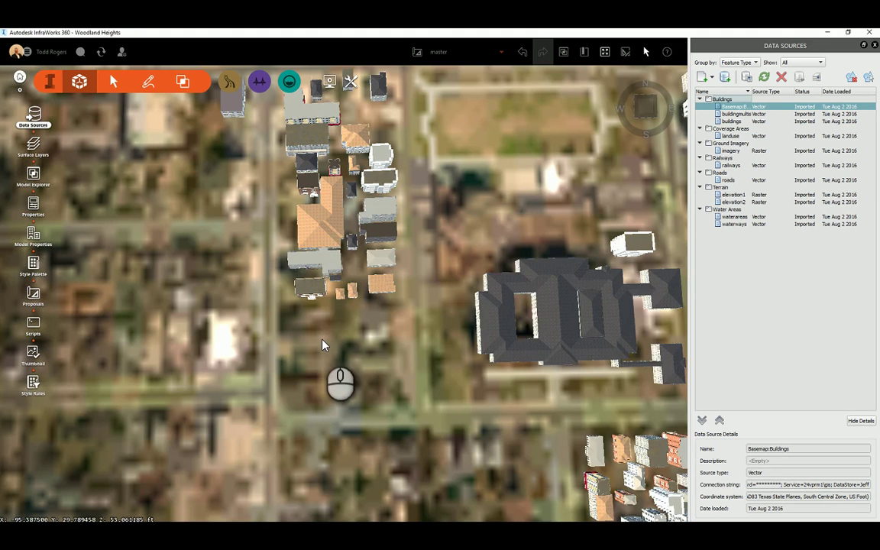
Inspect the facades, roof materials and roof slopes of the restyled buildings from several angles.
scroll(323, 342, up, 5)
shift+drag(321, 341, 574, 227)
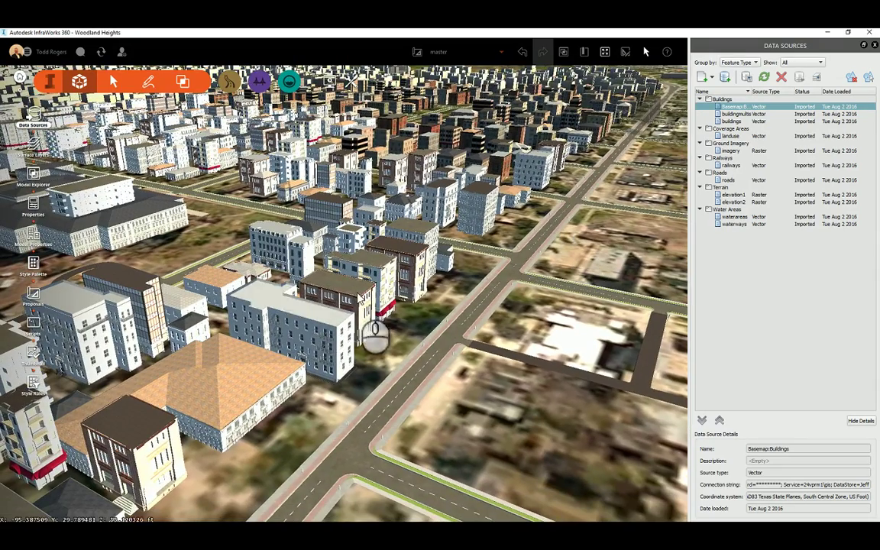
scroll(387, 290, up, 10)
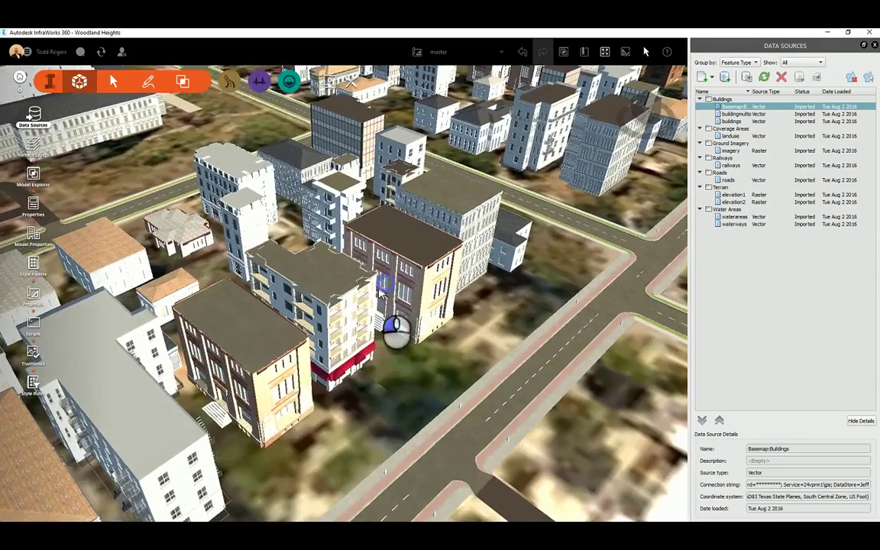
shift+drag(381, 292, 233, 294)
scroll(232, 278, down, 6)
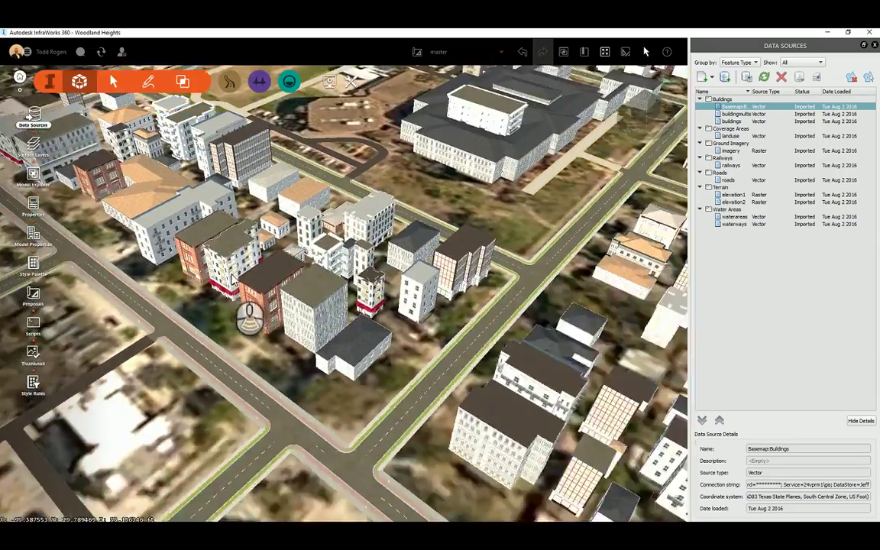
drag(370, 220, 305, 309)
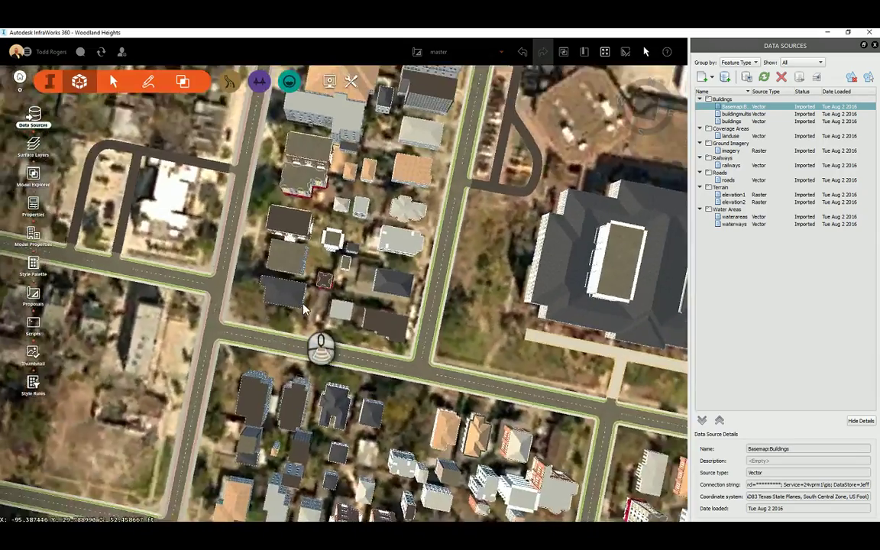
scroll(304, 309, down, 4)
right_drag(430, 220, 373, 338)
shift+drag(375, 338, 364, 265)
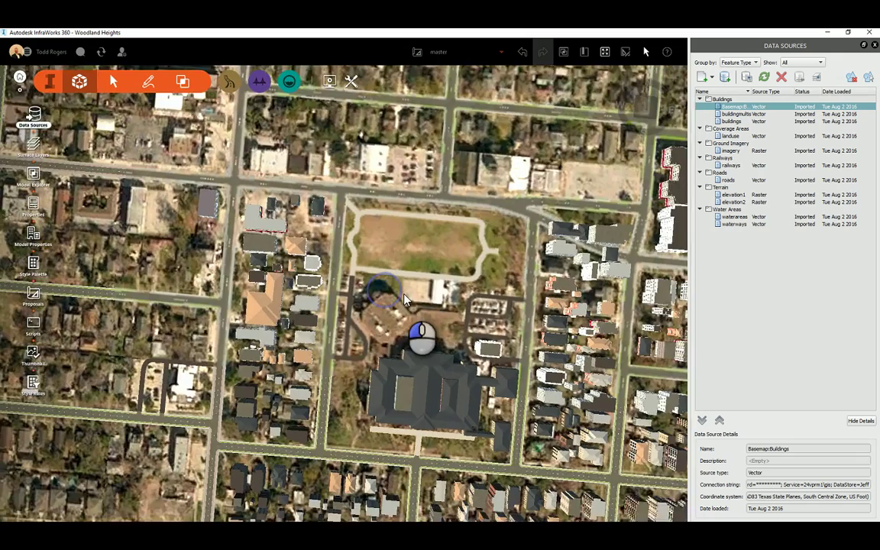
scroll(249, 232, up, 5)
scroll(249, 233, up, 6)
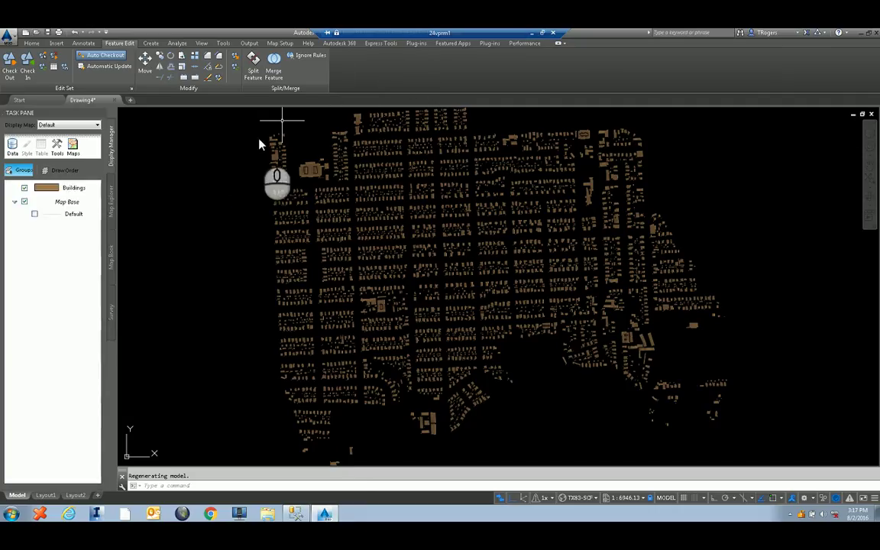
Switch to AutoCAD Map 3D and stretch the northwestern L-shaped building's inner corner up close to its upper right corner.
scroll(261, 138, up, 1)
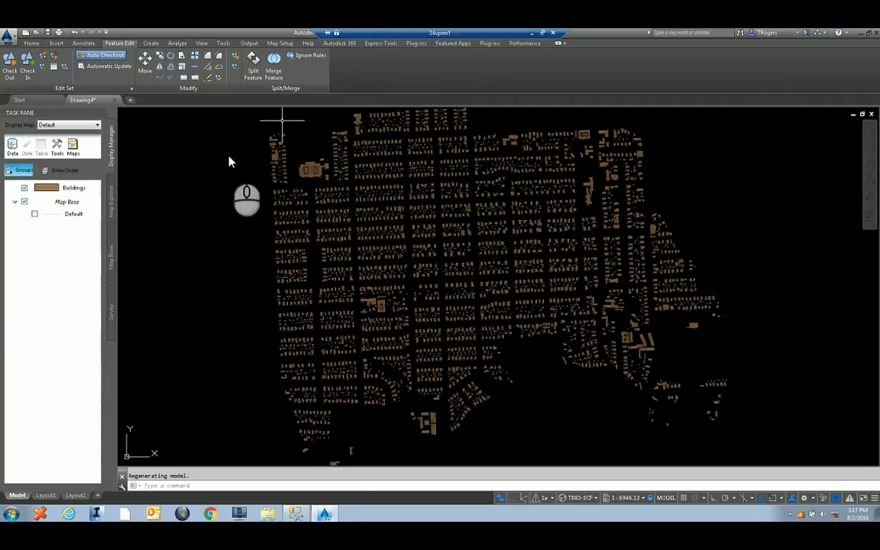
scroll(283, 130, up, 1)
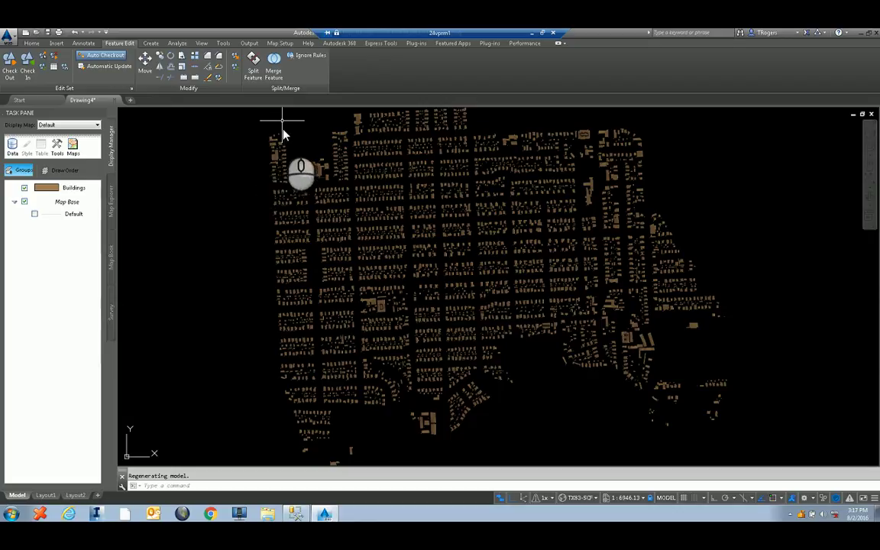
click(247, 212)
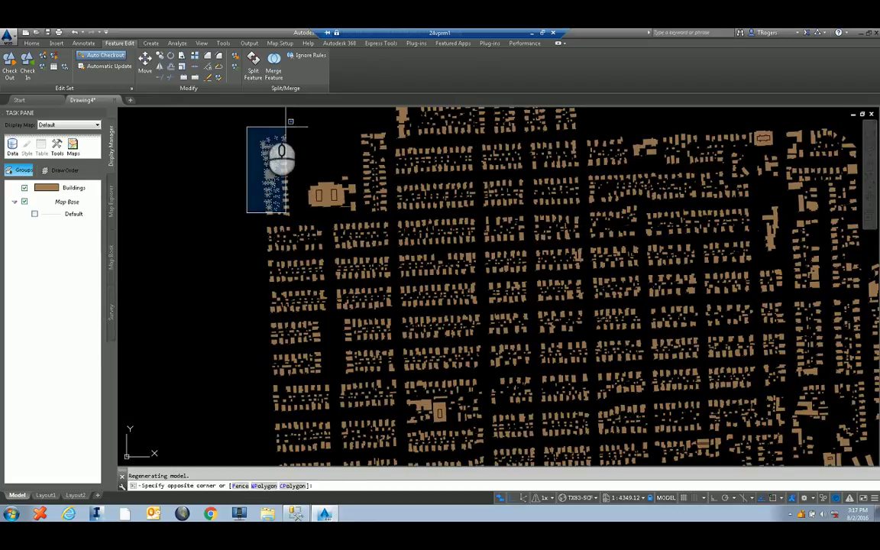
key(Escape)
scroll(260, 153, up, 5)
scroll(258, 155, up, 5)
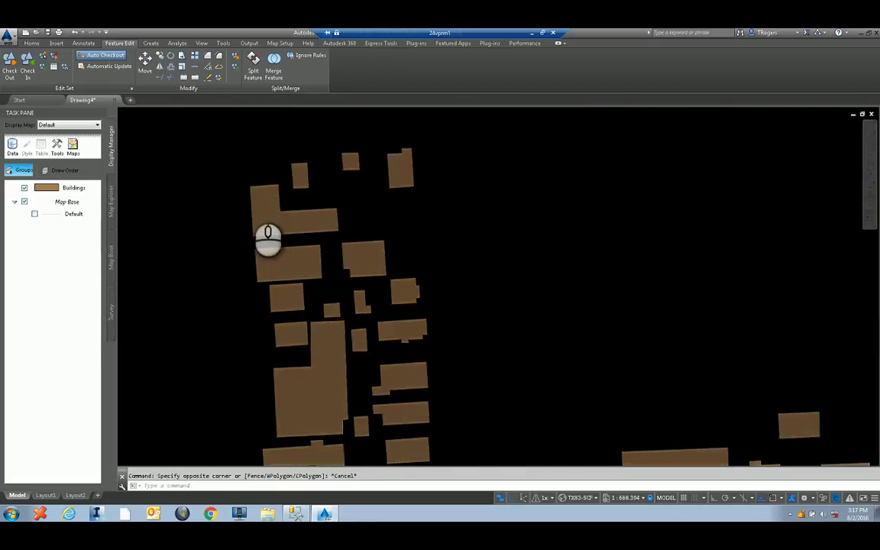
click(250, 215)
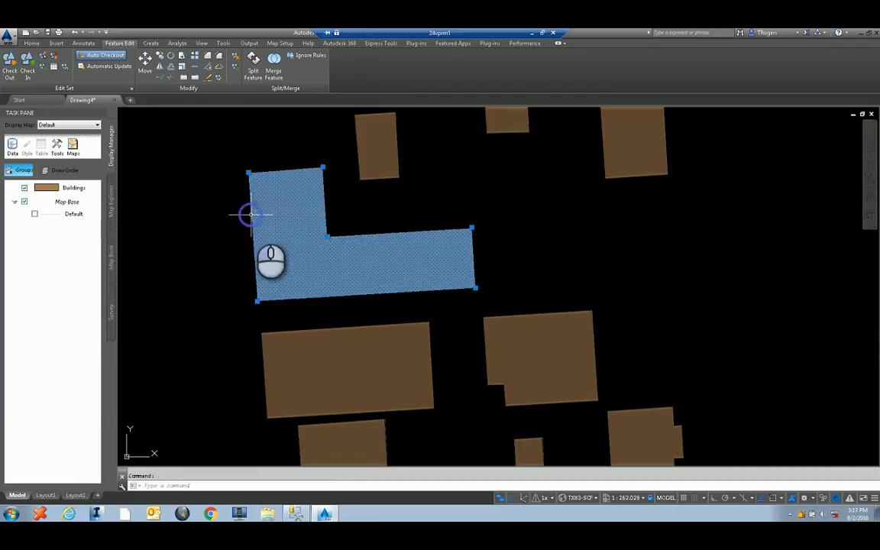
click(327, 238)
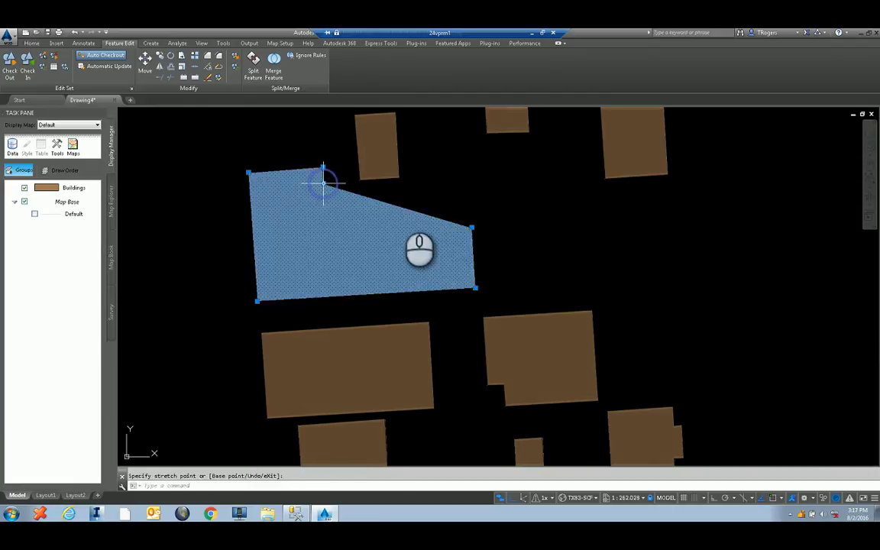
click(323, 182)
Stretch the two eastern corners of the same building footprint inward, stacking them below the relocated inner corner along the upper wing's edge.
click(474, 226)
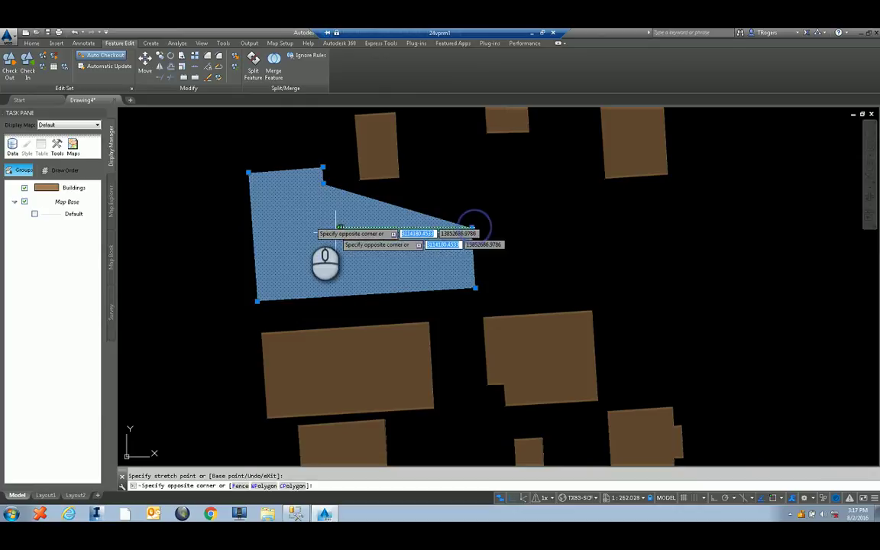
key(Escape)
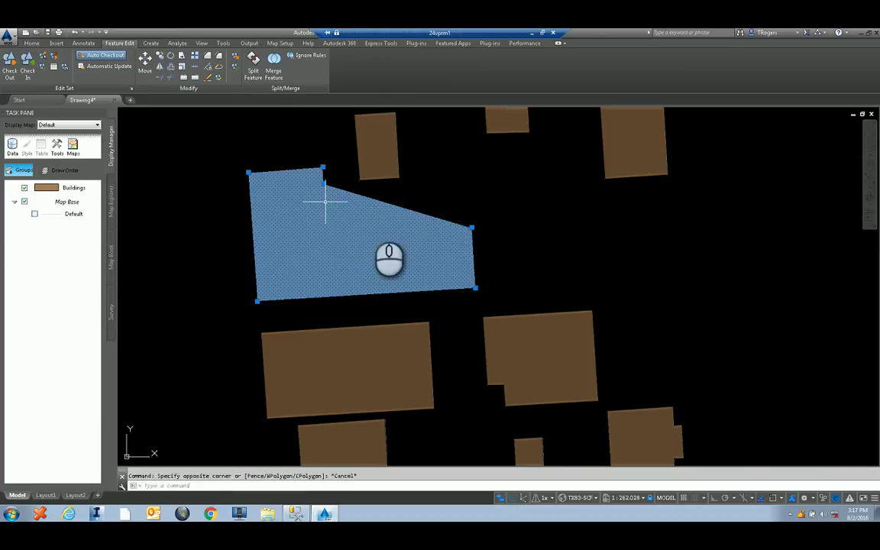
click(471, 227)
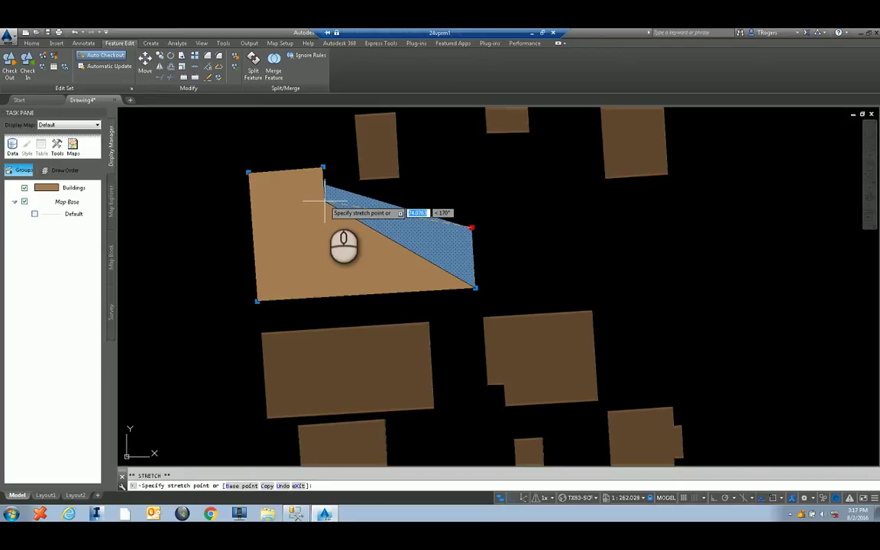
click(325, 199)
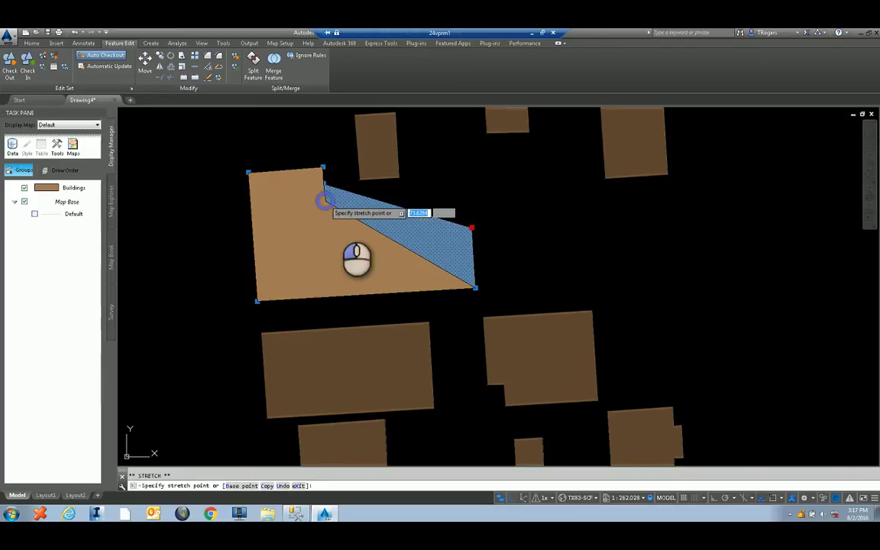
click(475, 288)
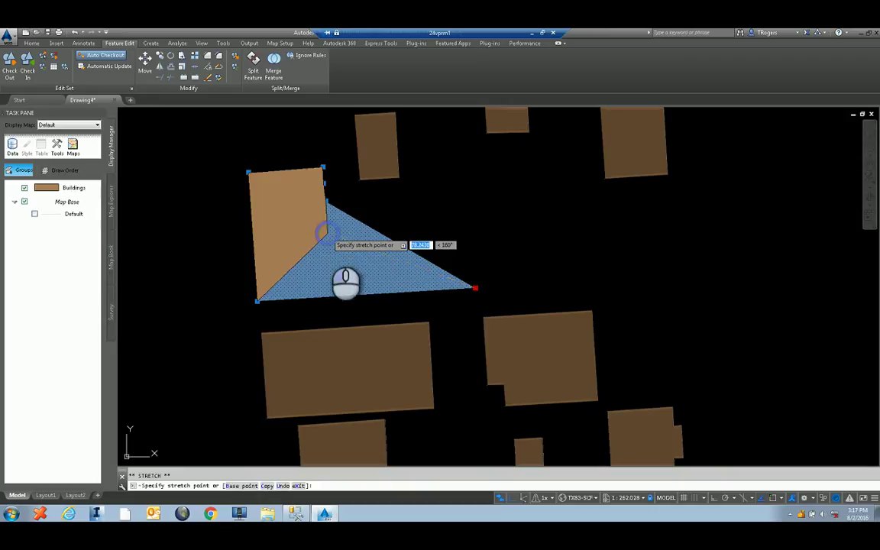
click(326, 231)
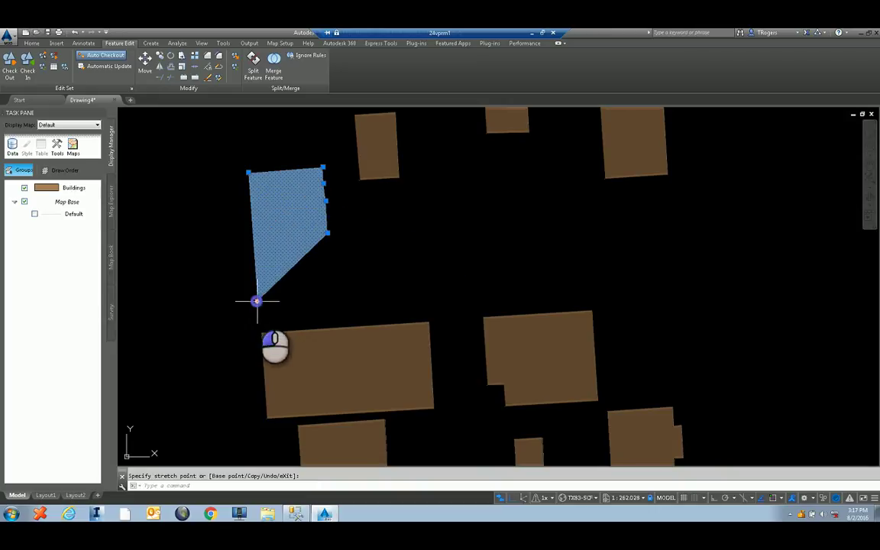
Stretch the building footprint's southwestern corner north, level with its southeastern corner, to leave a compact near-square block.
click(257, 301)
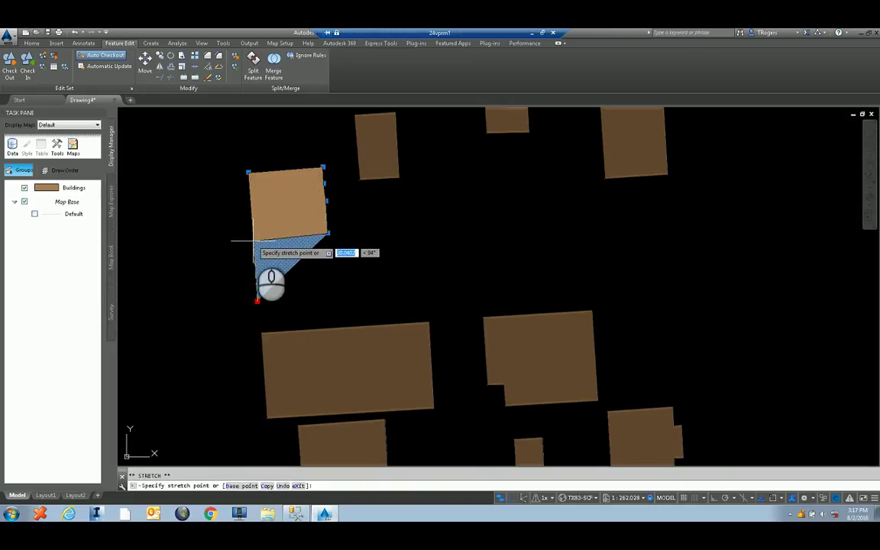
click(253, 237)
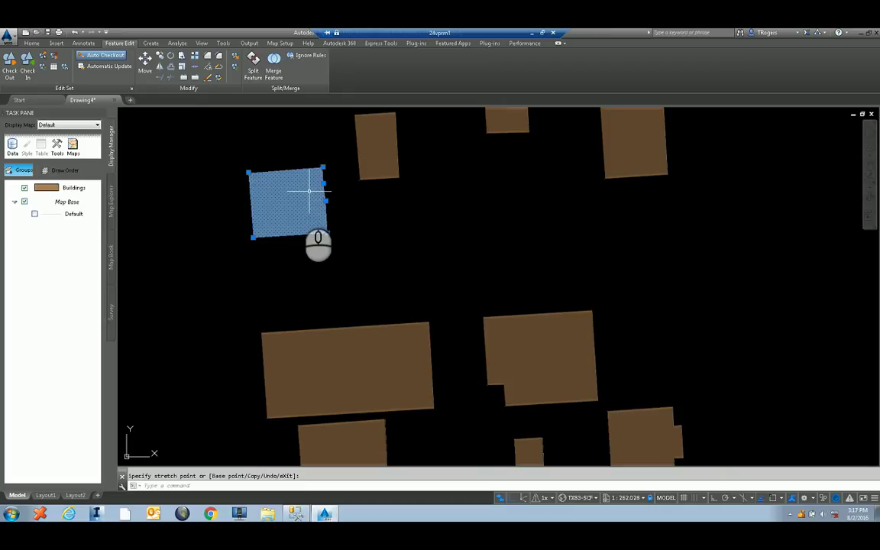
scroll(309, 190, up, 2)
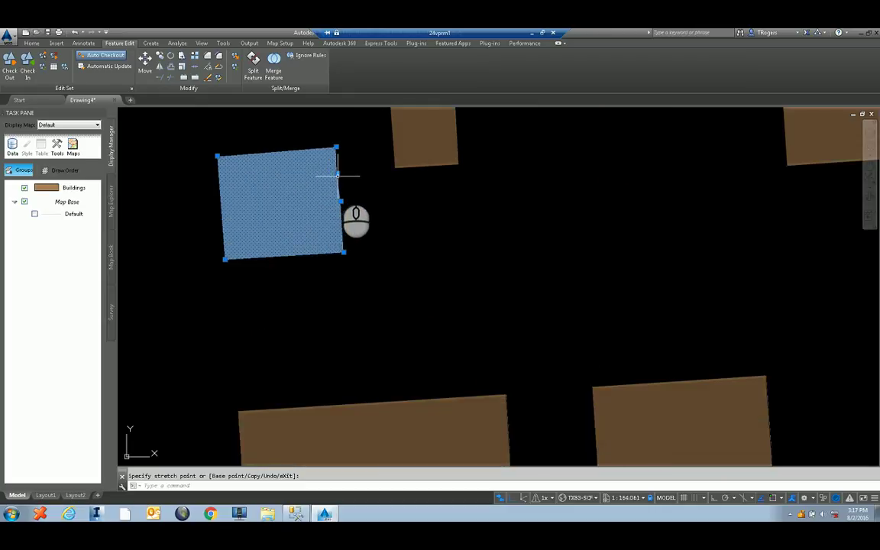
scroll(337, 175, up, 2)
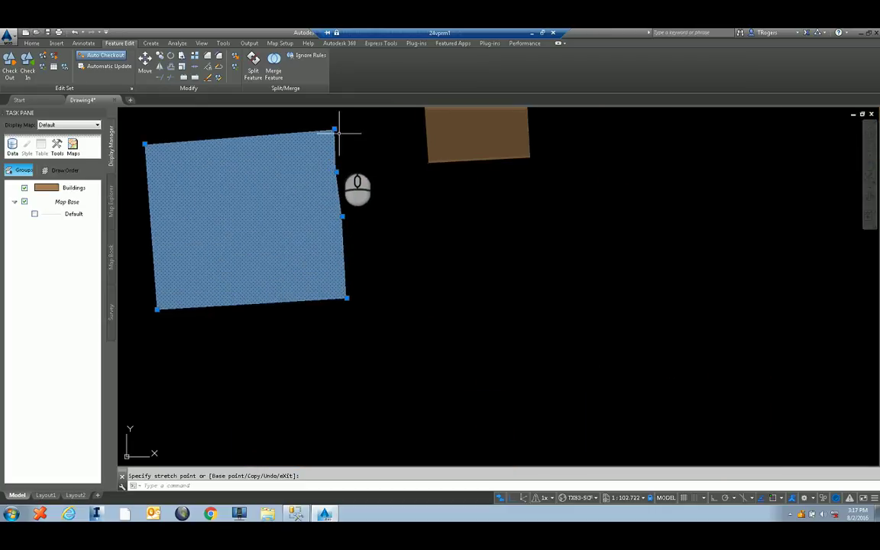
click(336, 171)
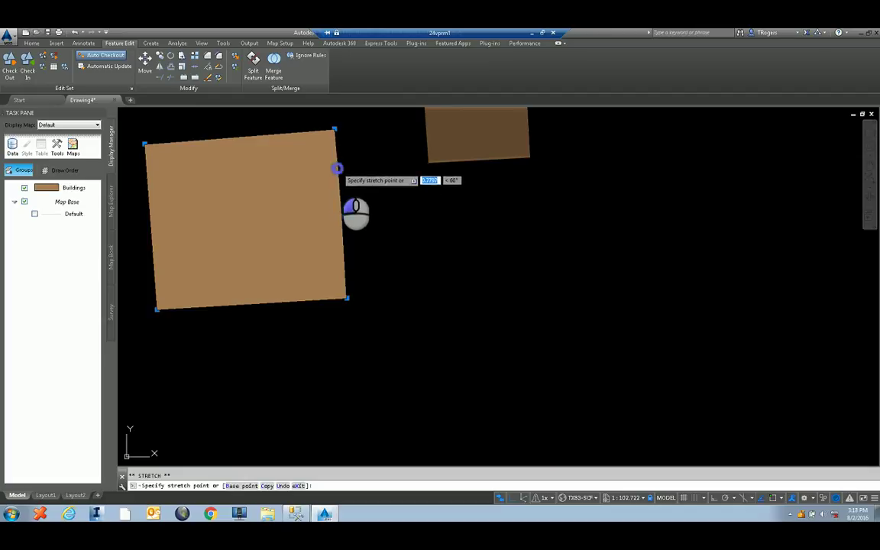
key(Escape)
key(Escape)
Check in the near-square building, then switch to InfraWorks and refresh the Basemap:Buildings data source.
scroll(409, 277, down, 5)
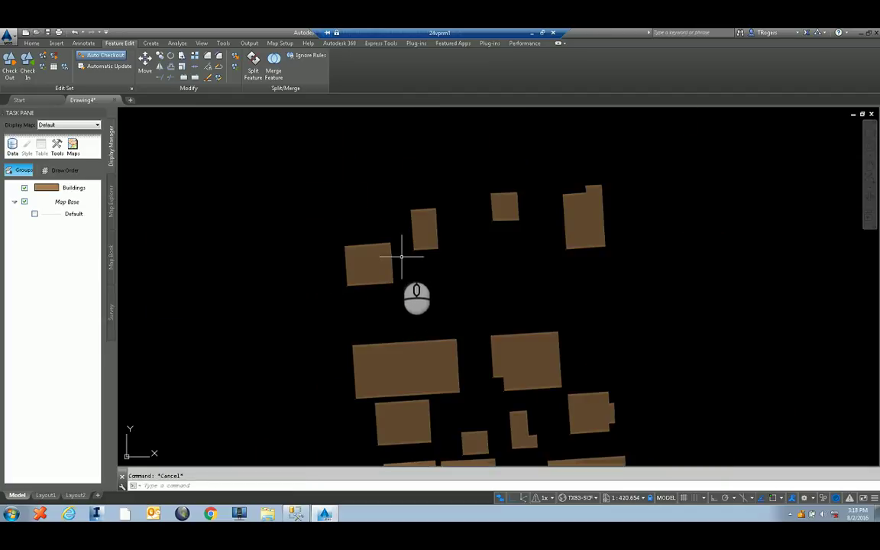
scroll(398, 253, up, 2)
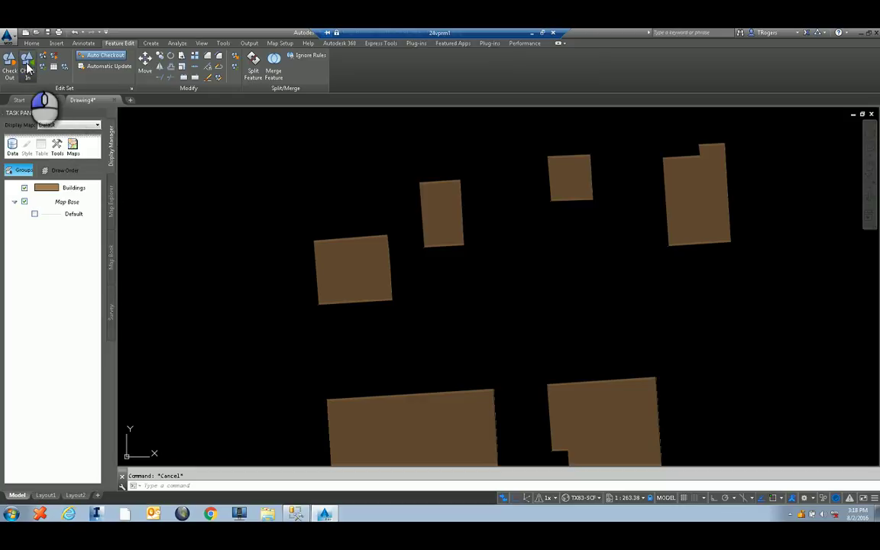
click(27, 68)
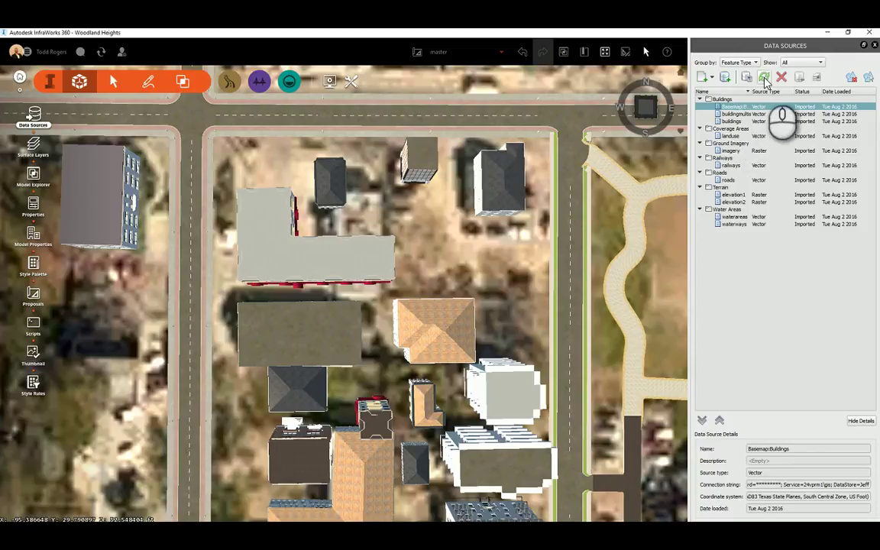
click(764, 78)
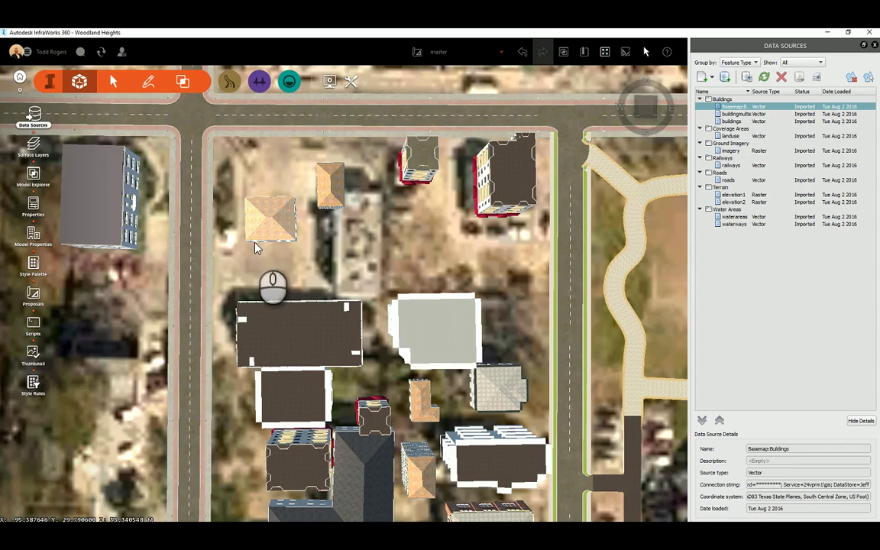
drag(269, 263, 367, 194)
scroll(237, 327, up, 5)
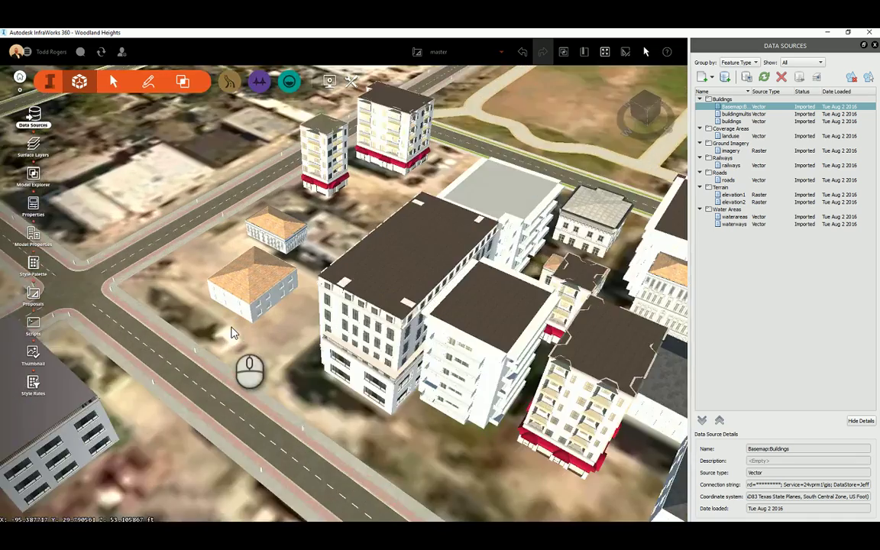
scroll(372, 317, down, 8)
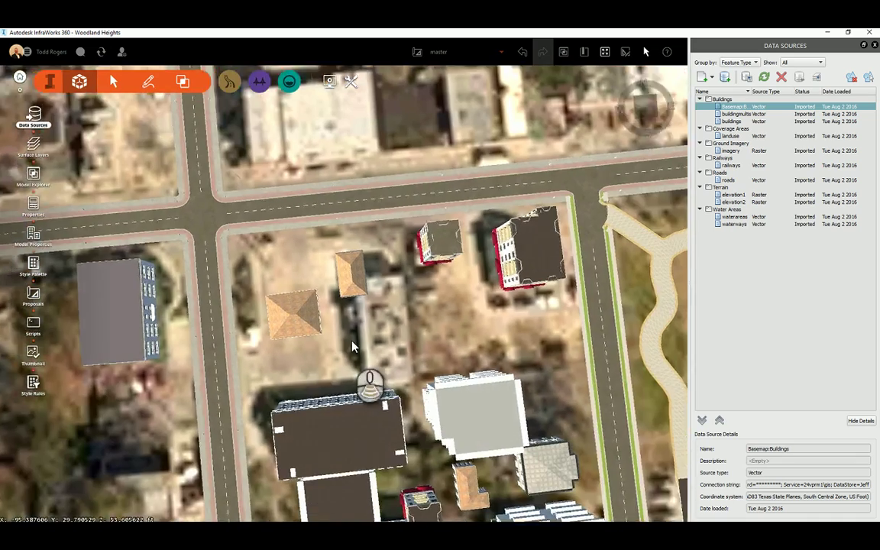
drag(409, 340, 389, 364)
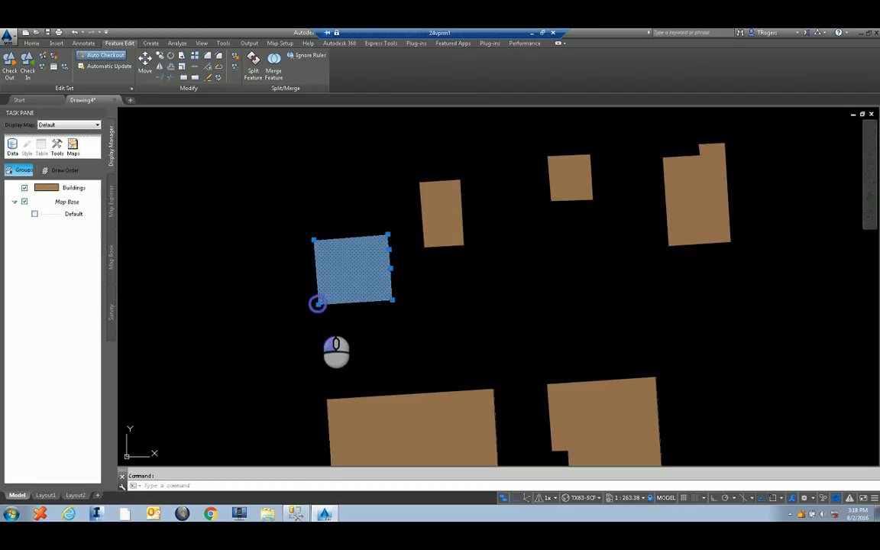
Switch to AutoCAD Map 3D and stretch the near-square building's southwestern corner south and its southeastern corner far east above the neighbouring buildings.
click(317, 303)
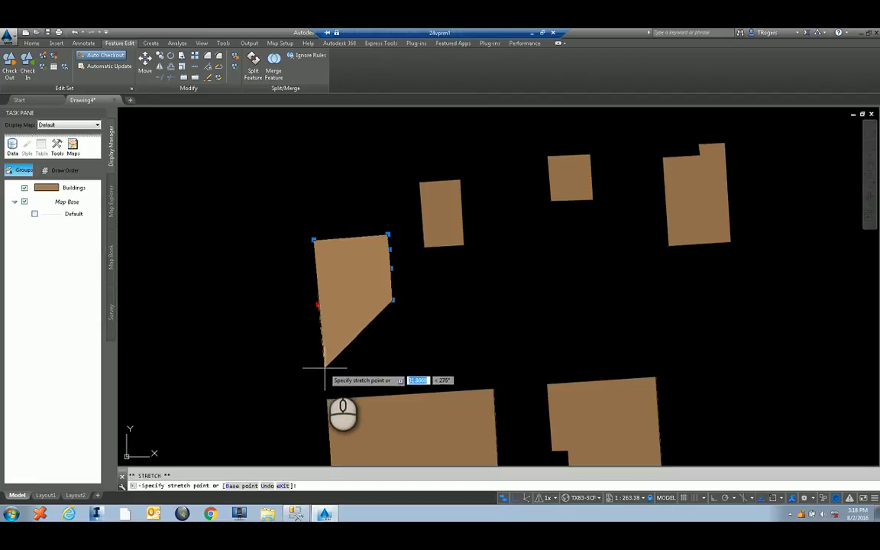
click(323, 368)
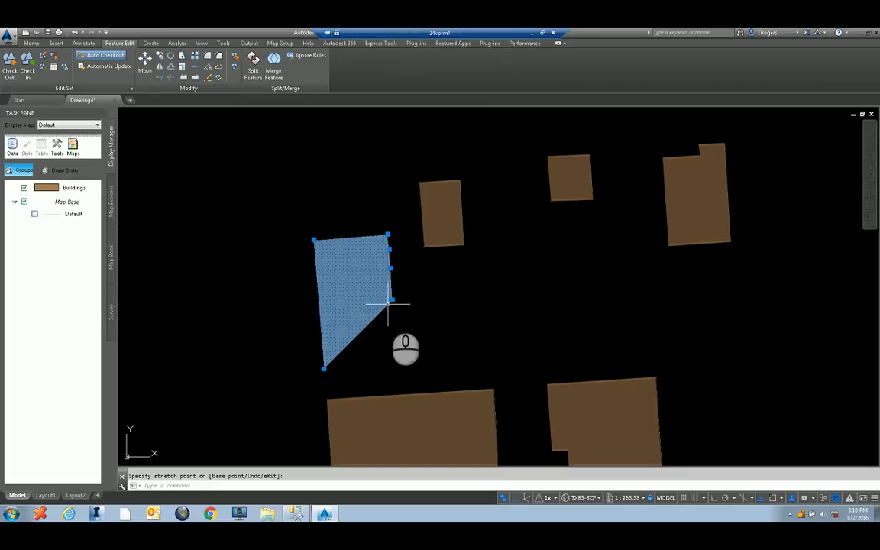
click(391, 301)
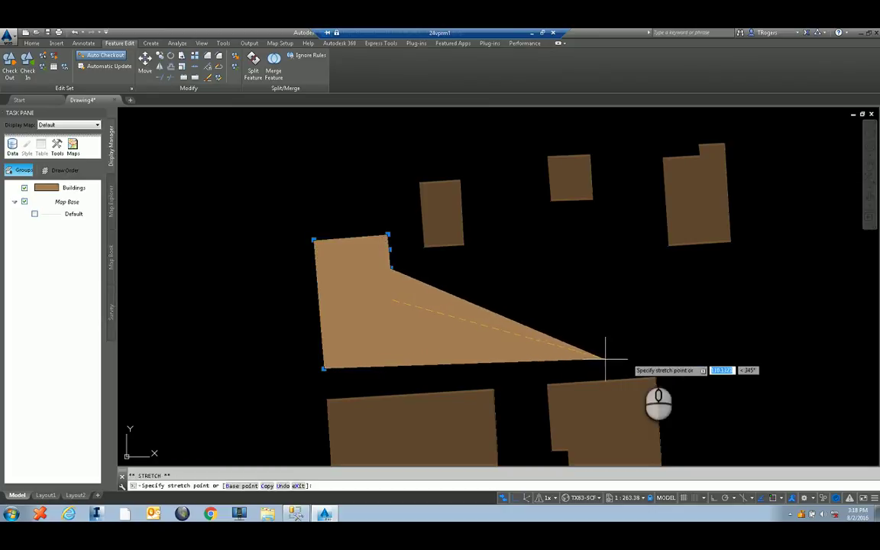
click(655, 356)
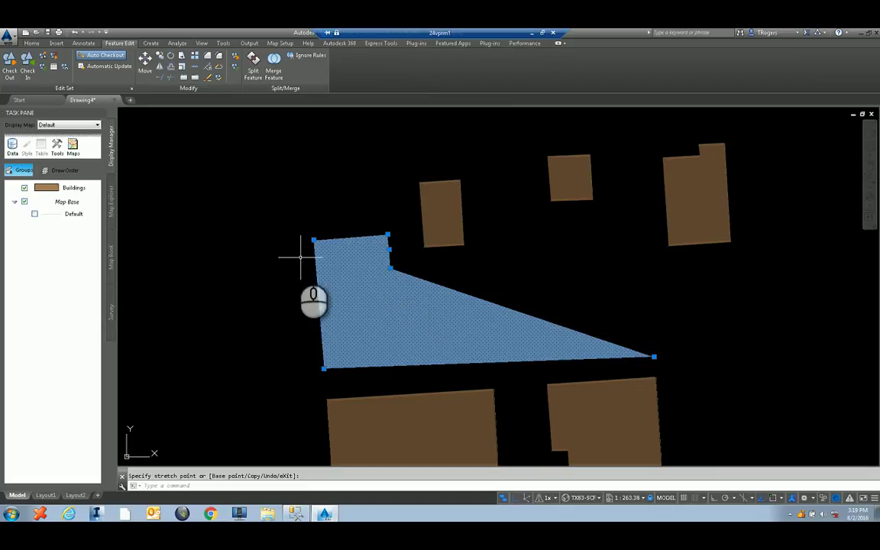
Stretch the next two eastern vertices to form the long wing's northeastern end and the inner corner of an L-shaped footprint.
click(391, 269)
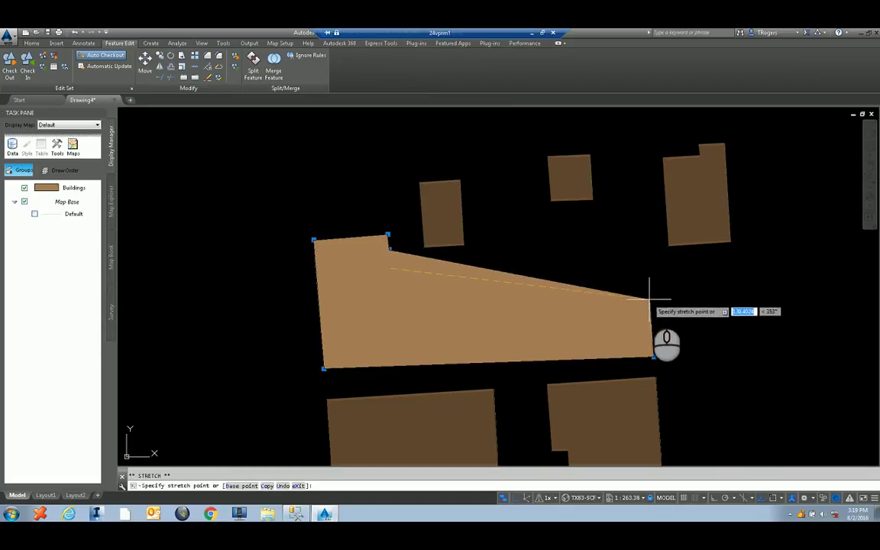
click(650, 299)
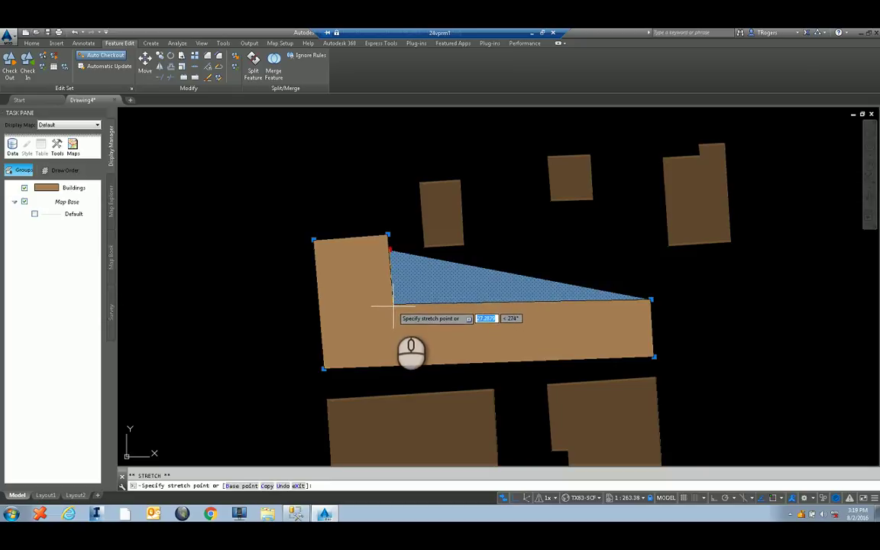
click(393, 310)
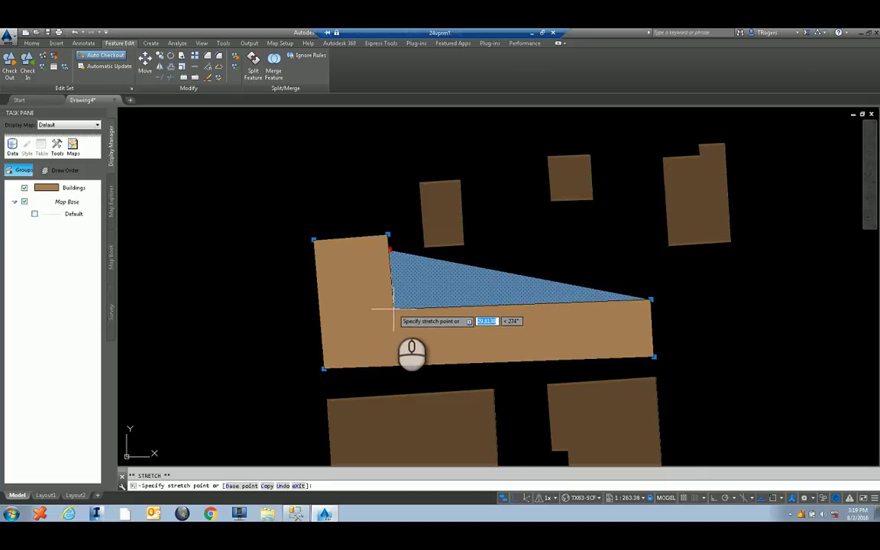
key(Escape)
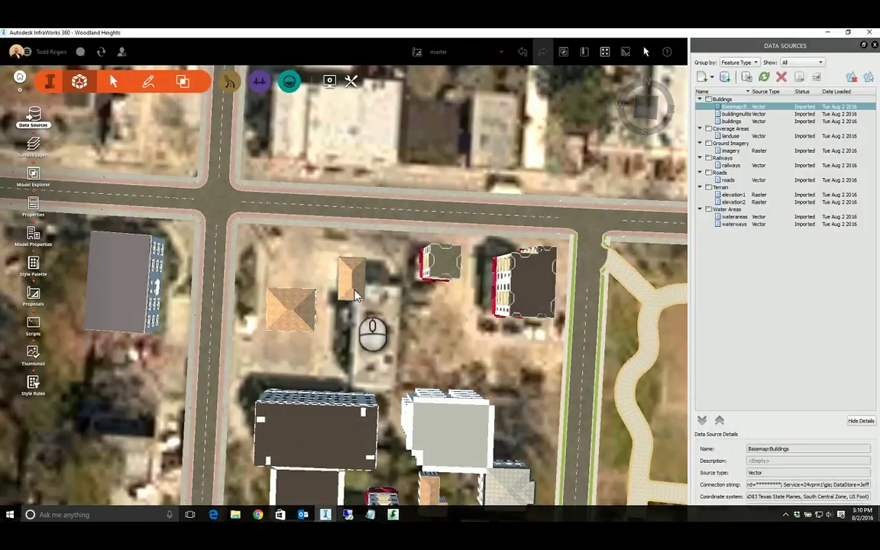
Refresh the Basemap:Buildings data source in InfraWorks to bring in the extended L-shaped footprint.
click(763, 77)
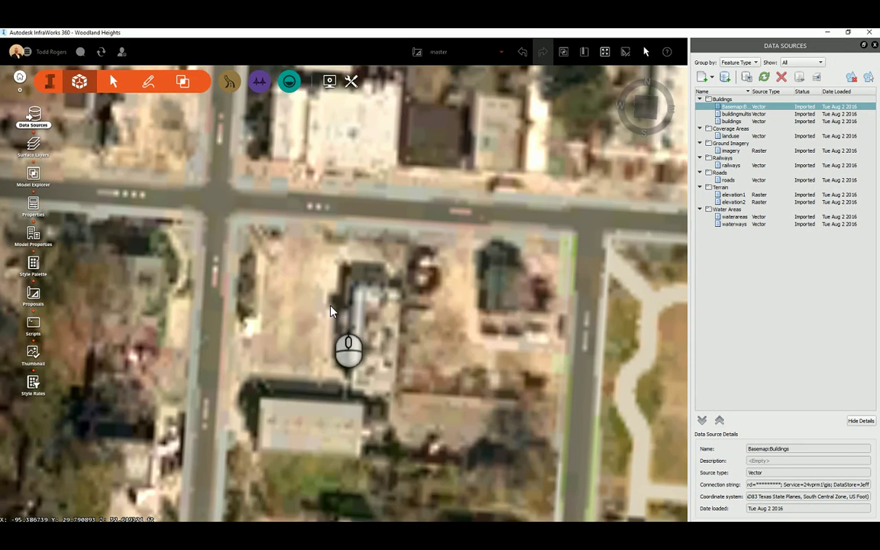
scroll(310, 330, up, 2)
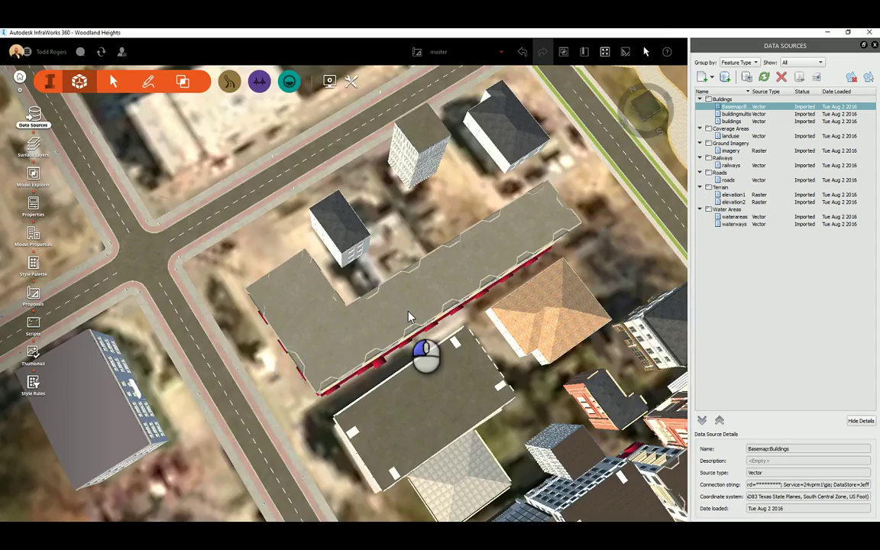